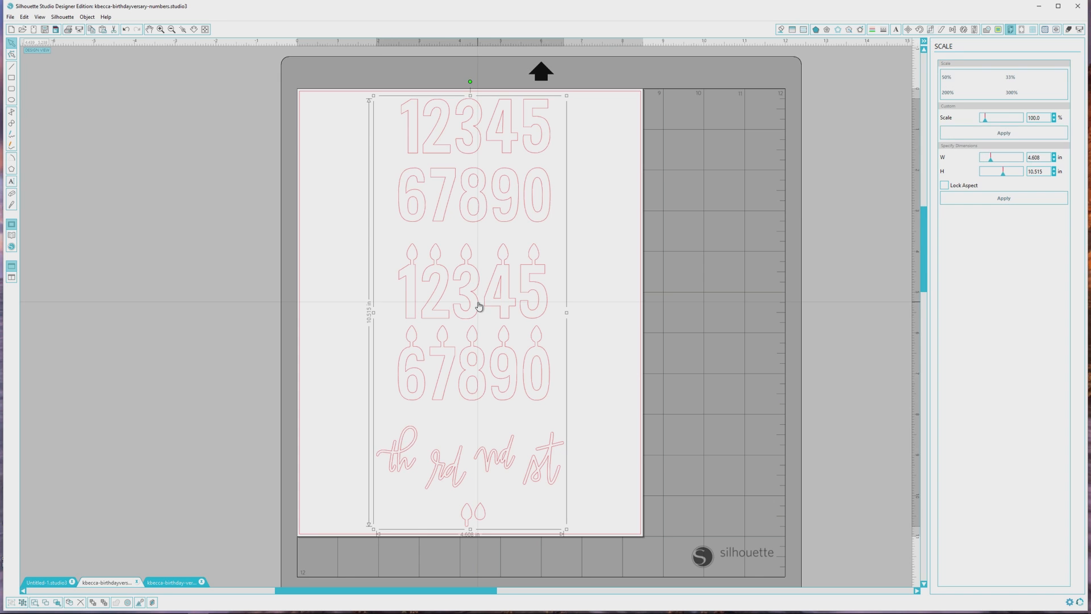
Step: Ungroup the full set of birthday numbers, candle numbers and ordinal suffixes, leaving nothing selected
click(89, 19)
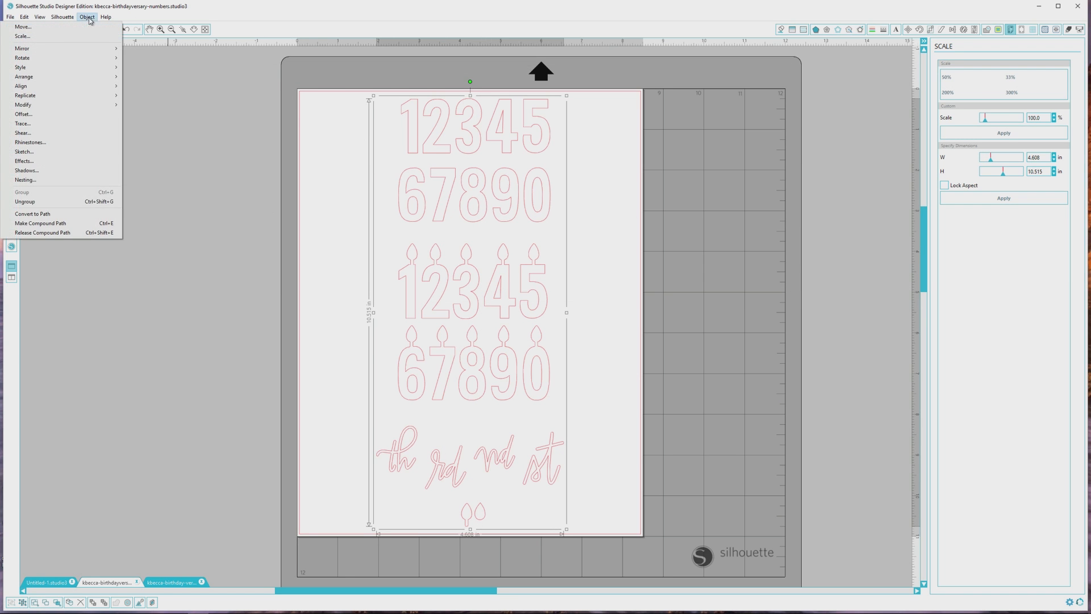
click(103, 202)
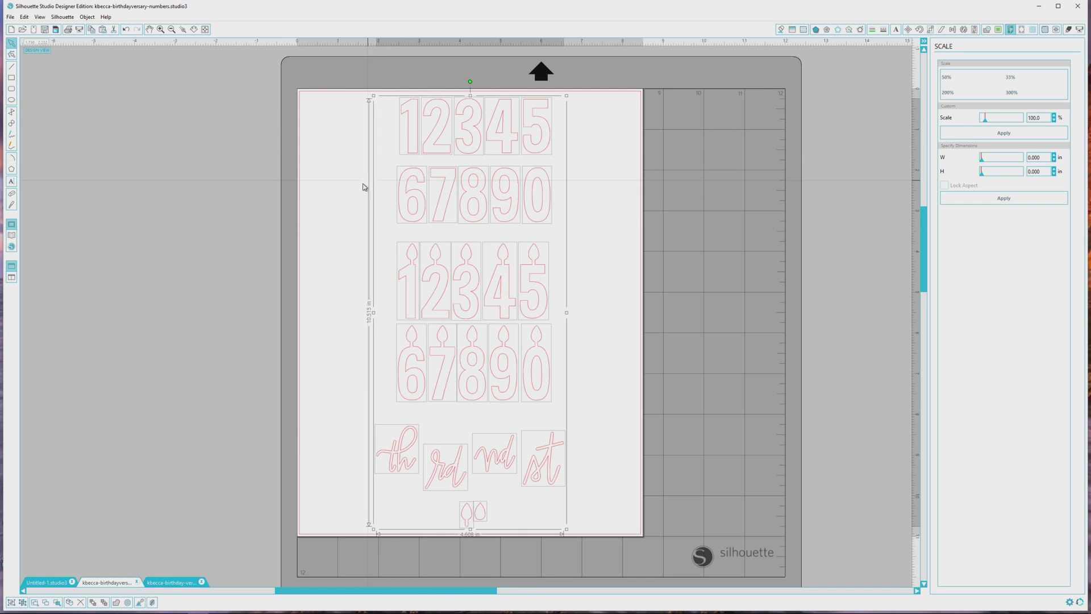
click(389, 231)
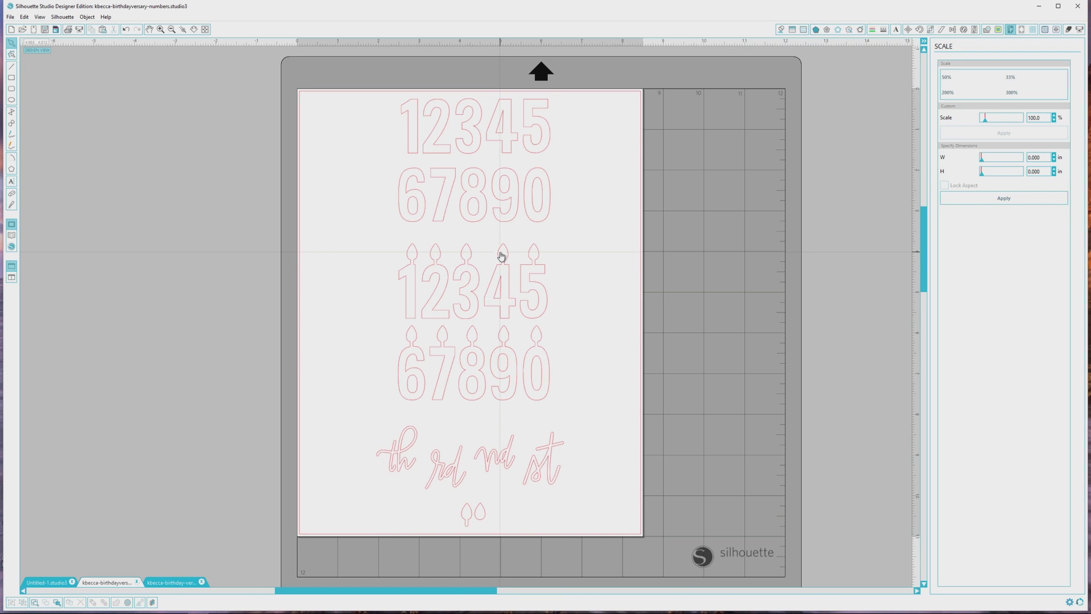
Step: Copy the plain 3 and 5 and the candle-topped 3 and 5 into a new blank document
click(471, 155)
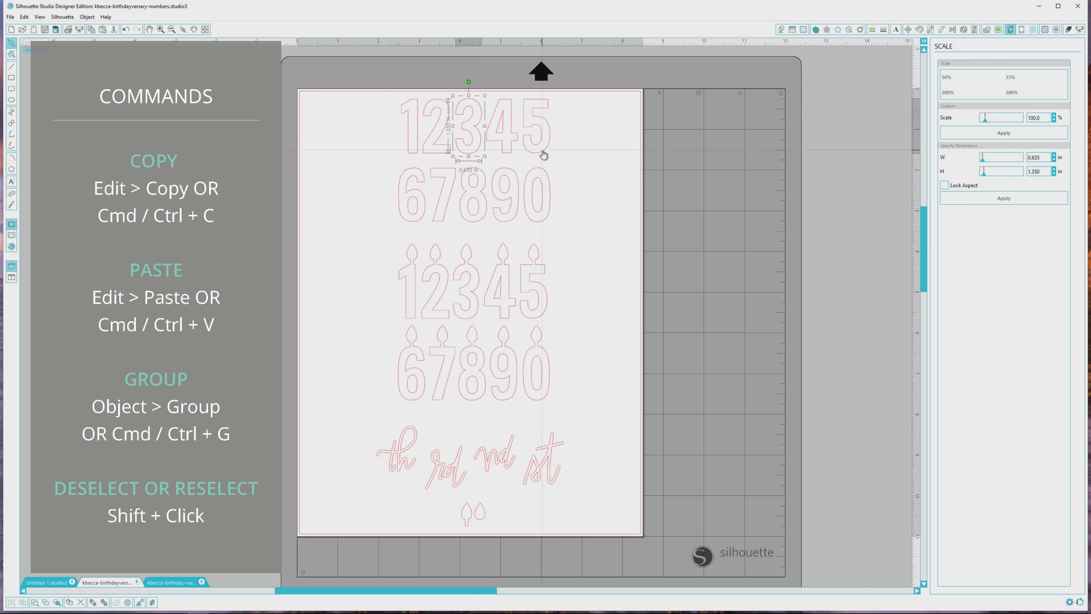
shift+click(544, 154)
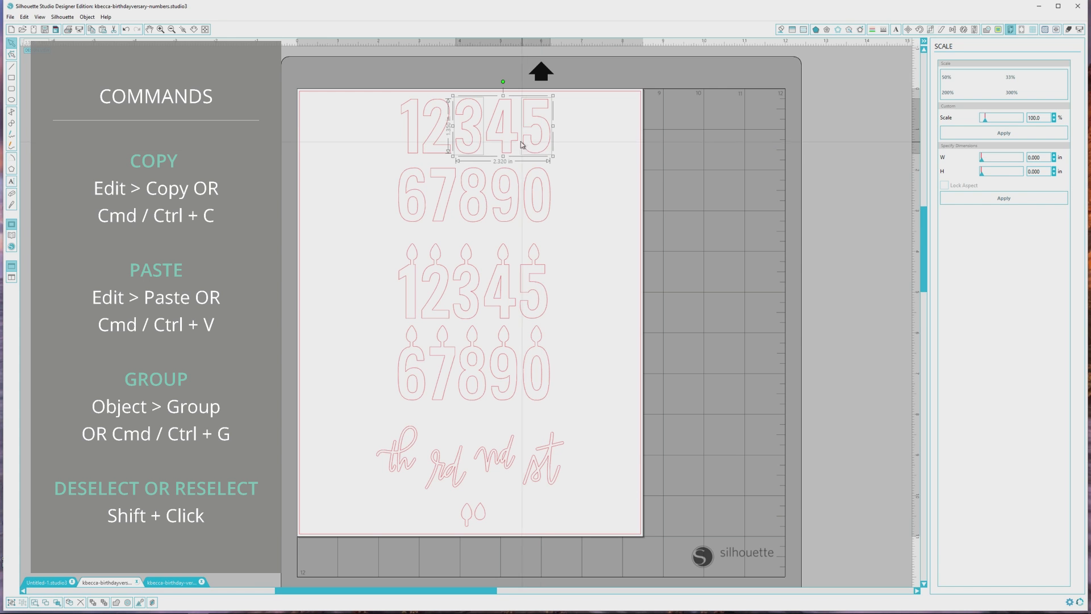
shift+click(473, 295)
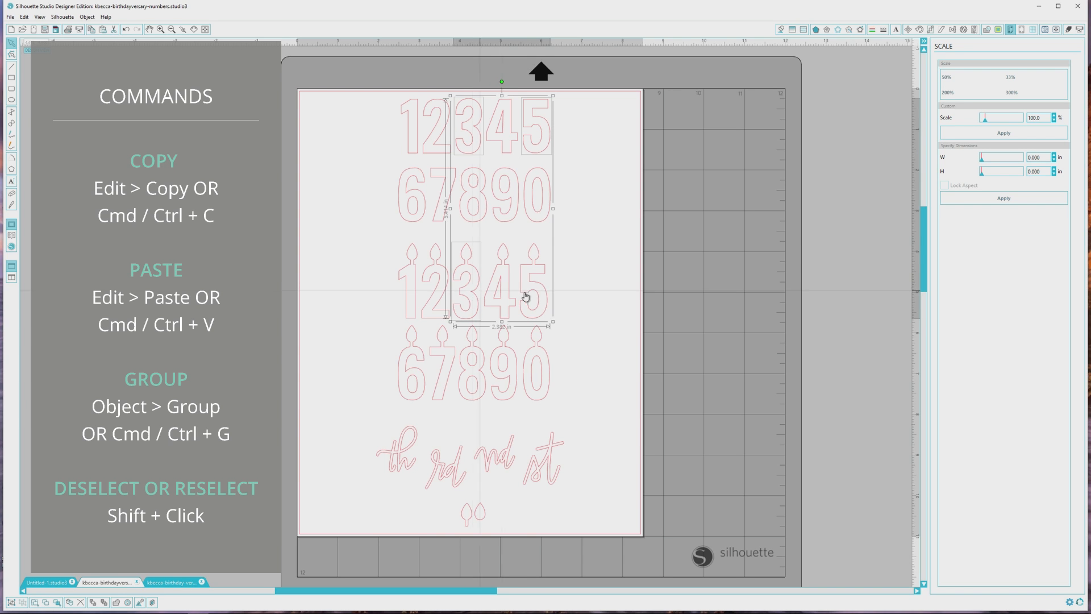
shift+click(528, 297)
click(13, 29)
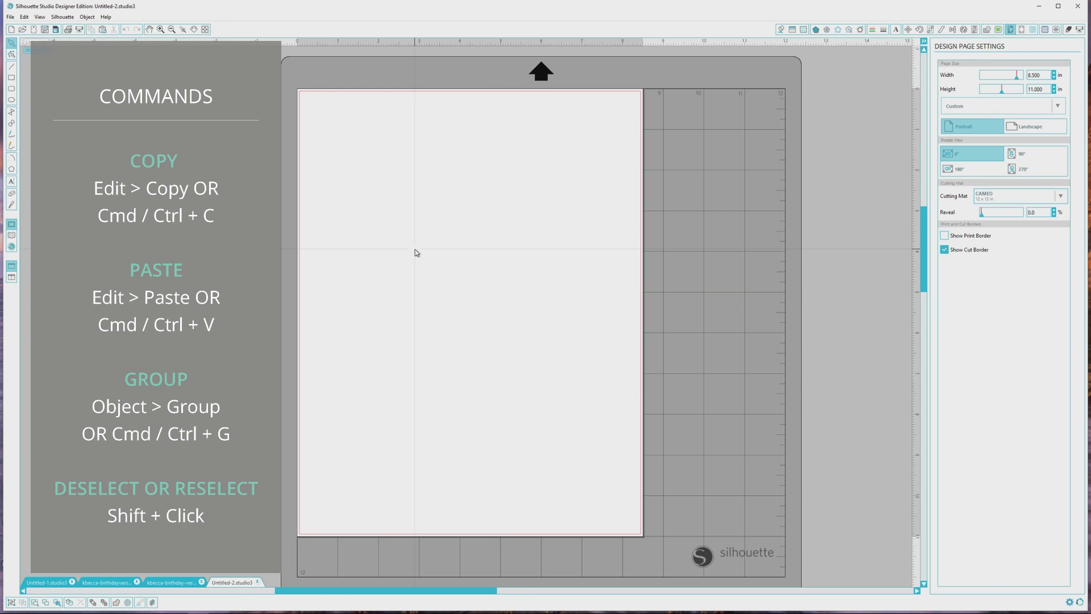
key(ctrl+v)
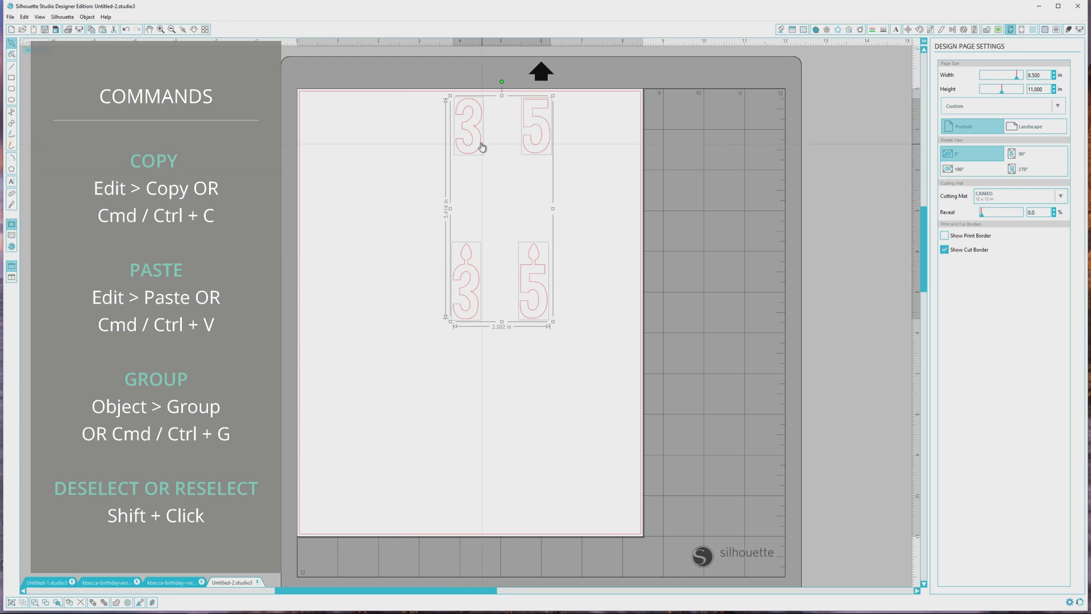
Step: Arrange the digits near the page's upper-left corner as a plain 35 with the candle-topped 35 directly beneath it
drag(470, 146, 339, 149)
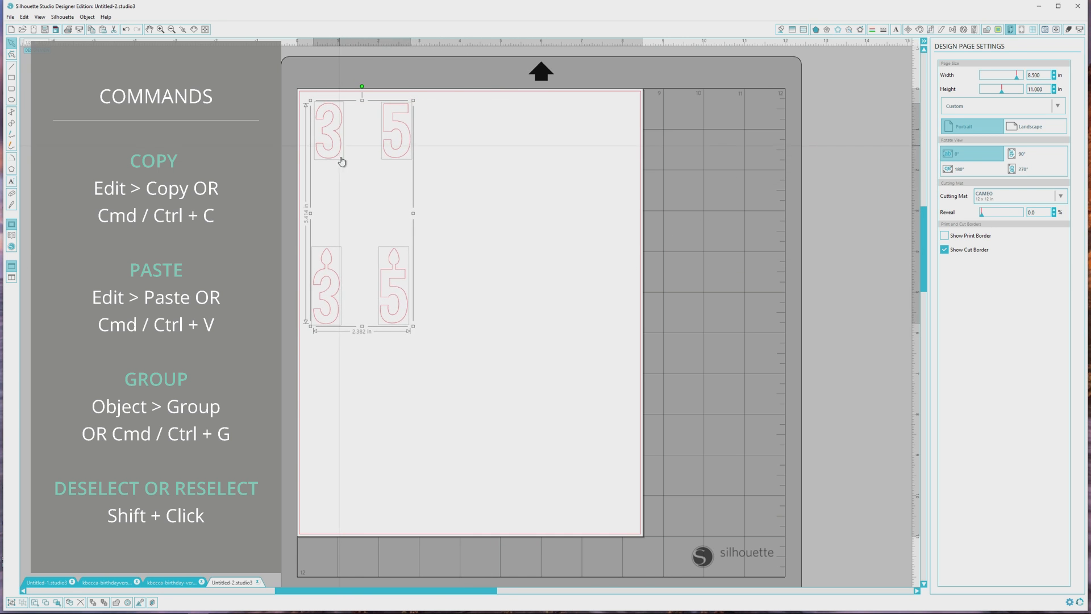
click(356, 207)
drag(337, 288, 339, 205)
click(377, 246)
drag(403, 275, 373, 198)
click(418, 158)
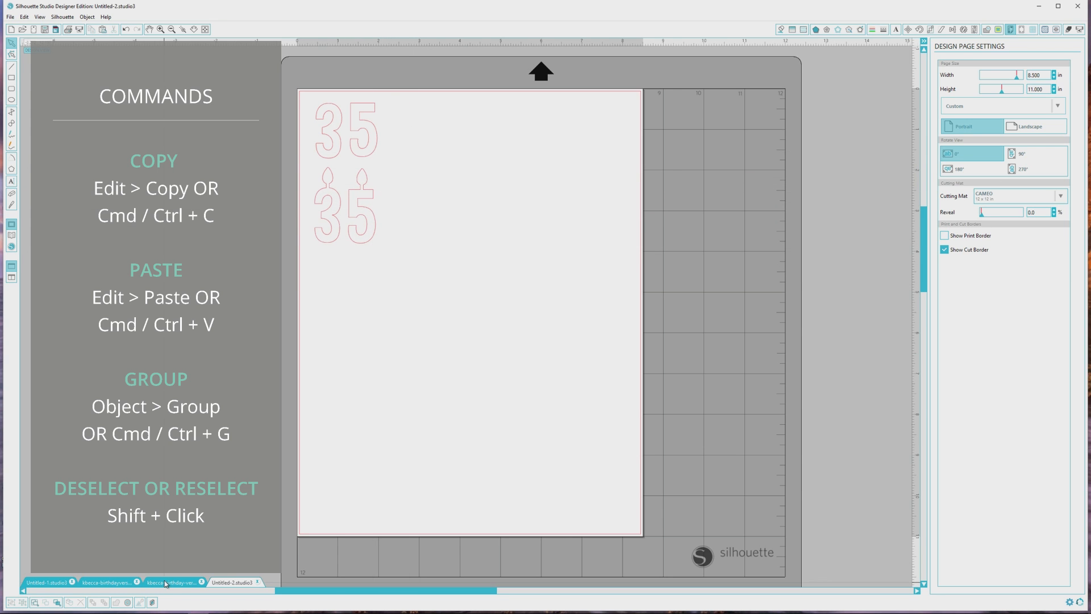
Step: Switch to the birthday digital stamps document and ungroup its sentiments, leaving nothing selected
click(165, 581)
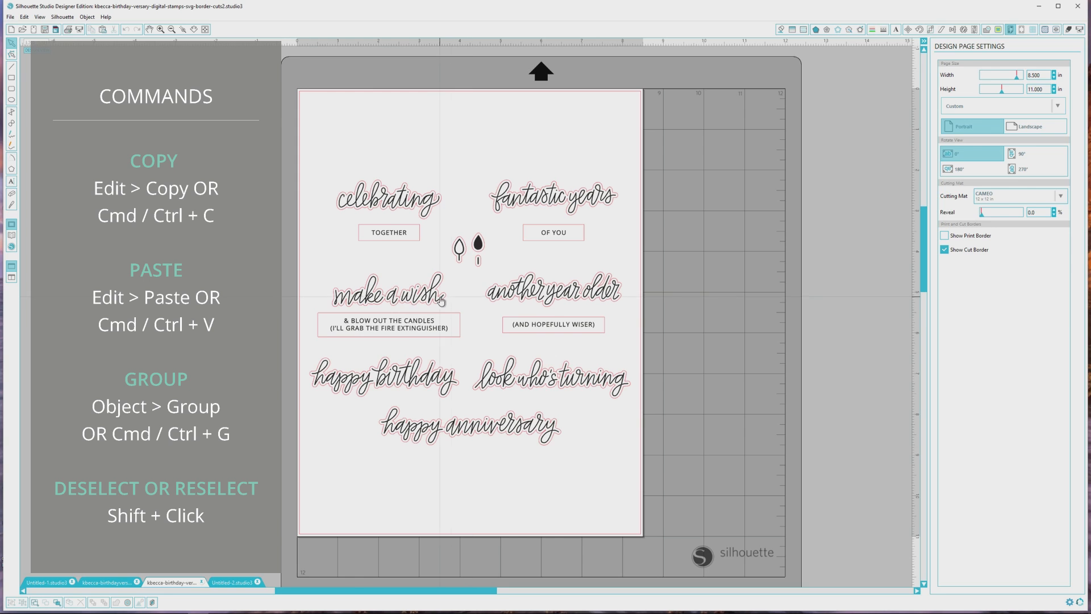
click(411, 307)
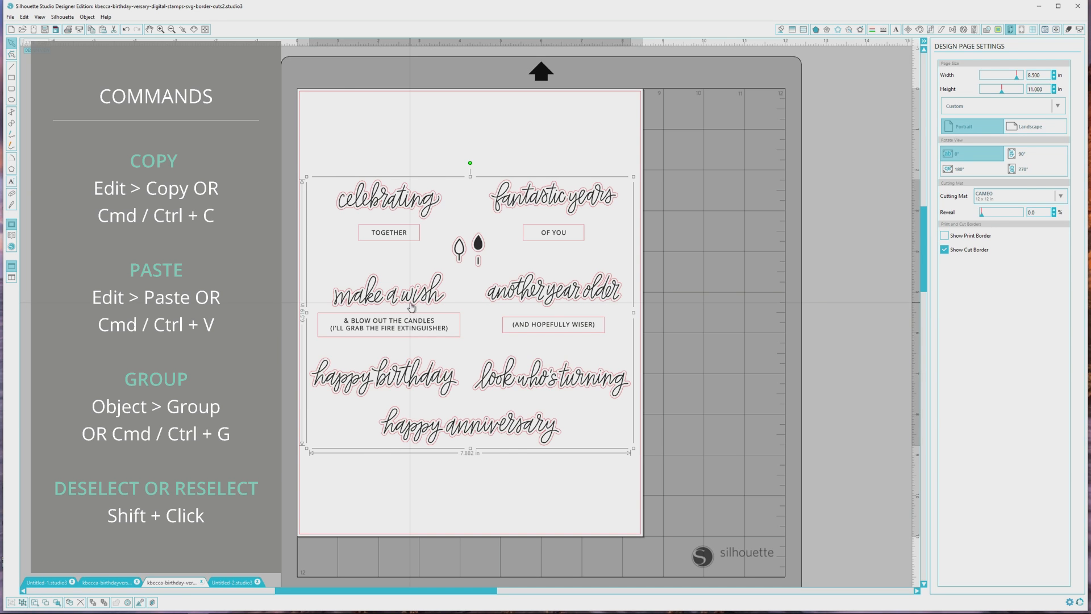
click(89, 17)
click(89, 203)
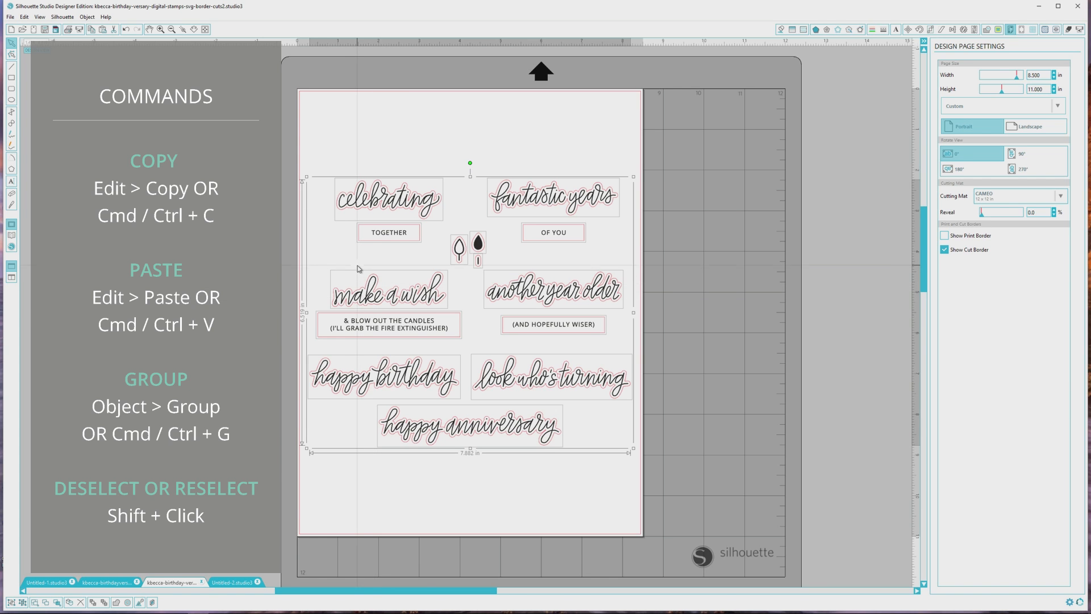
click(363, 264)
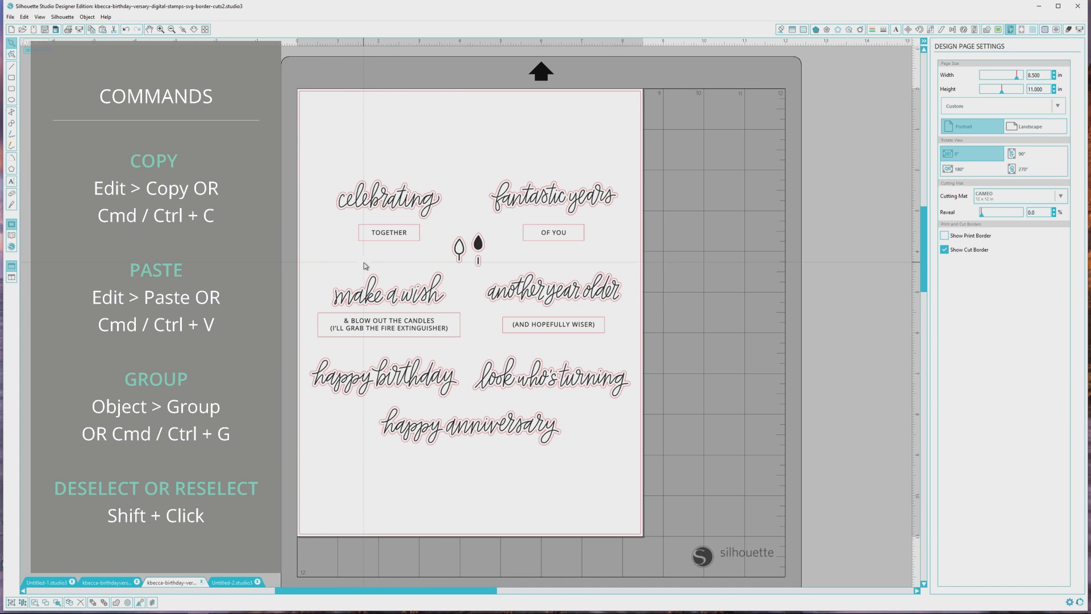
Step: Copy "make a wish" and its "& blow out the candles" subtext into Untitled-1.studio3, placing them below the smaller rectangle
drag(302, 259, 467, 352)
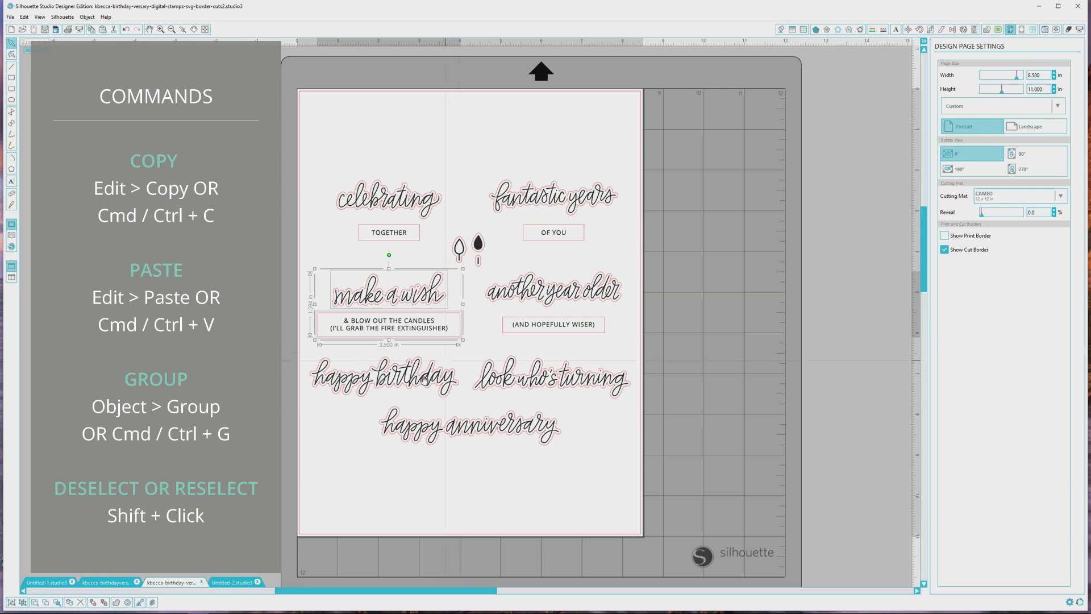
click(47, 582)
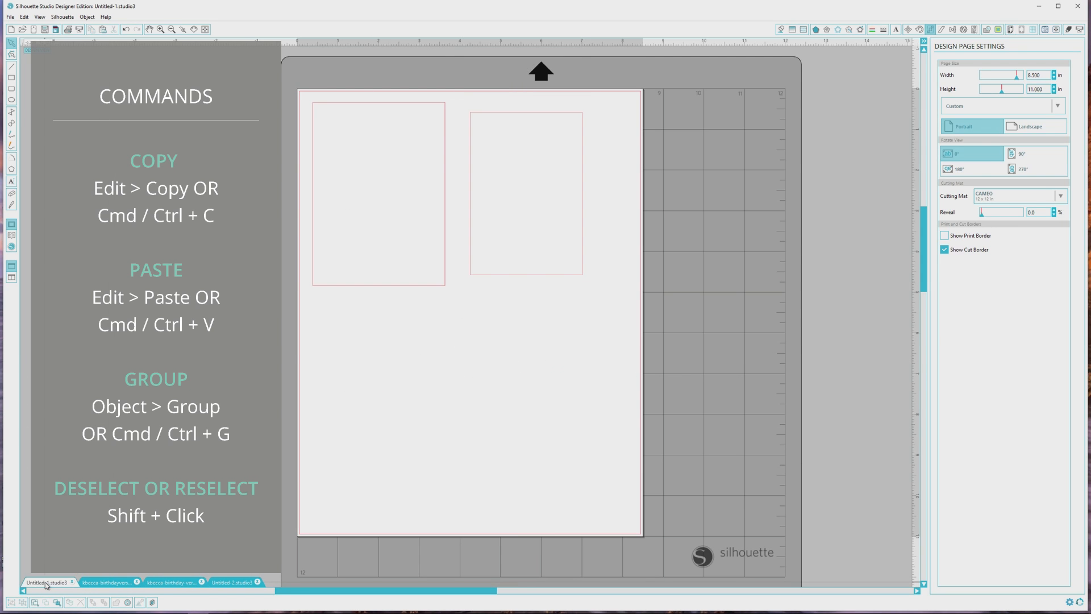
click(444, 190)
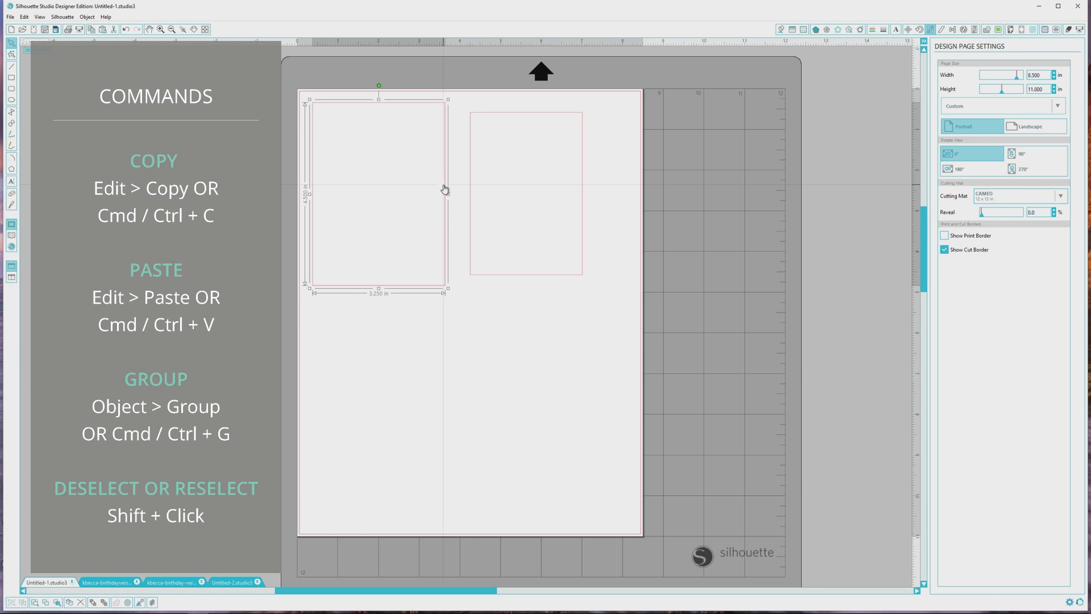
click(469, 191)
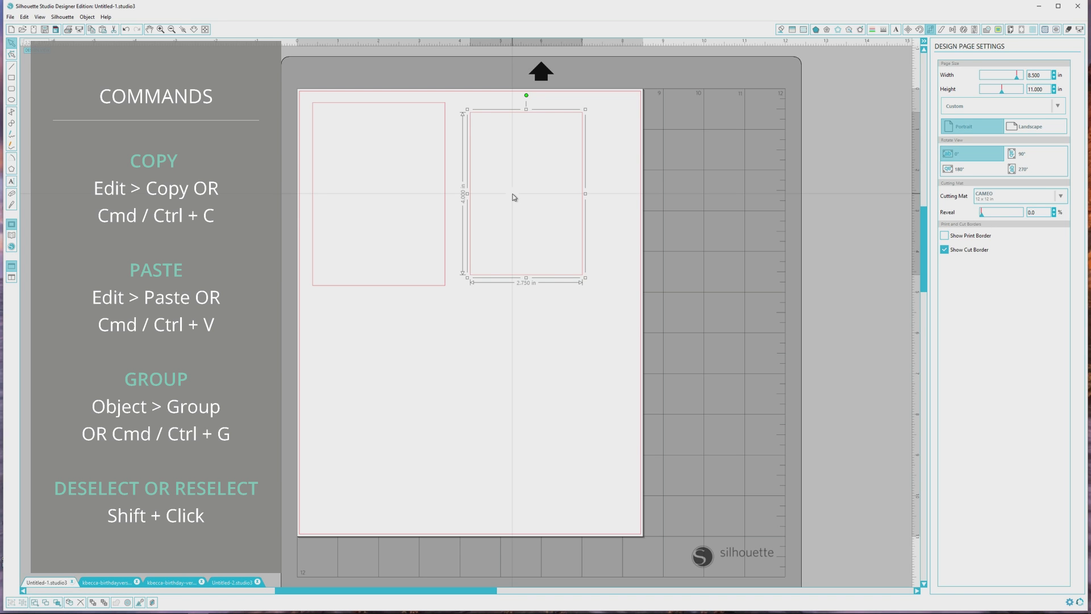
key(i)
key(ctrl+v)
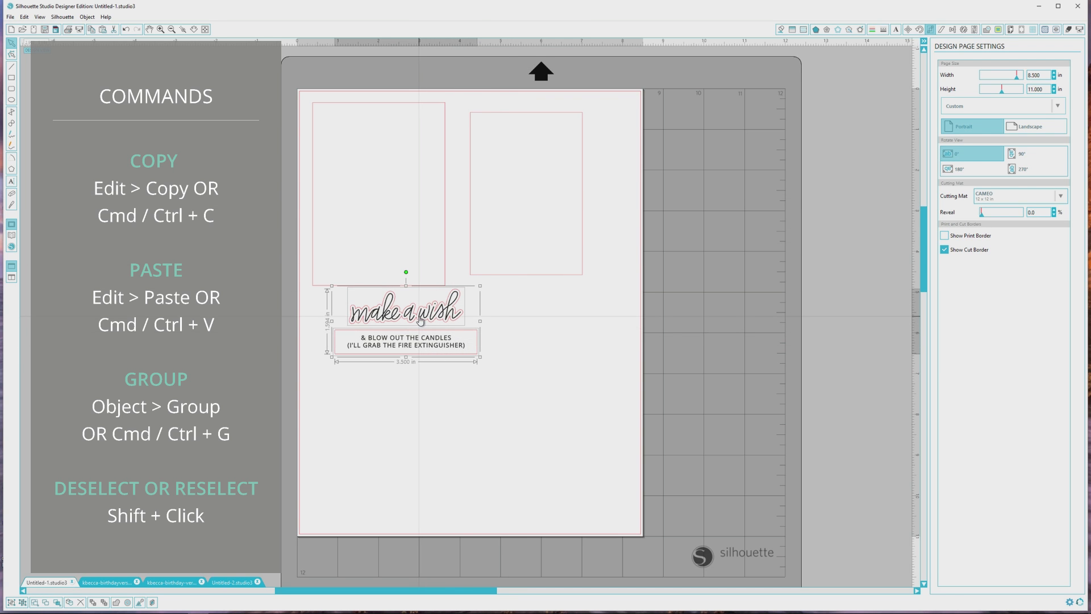
drag(427, 314, 542, 221)
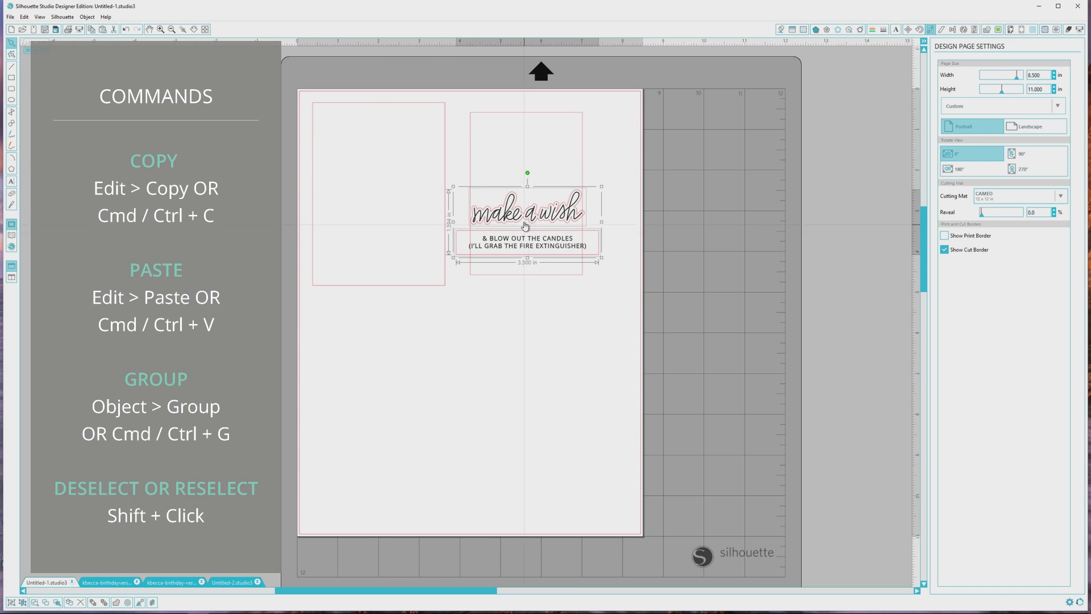
drag(527, 221, 526, 329)
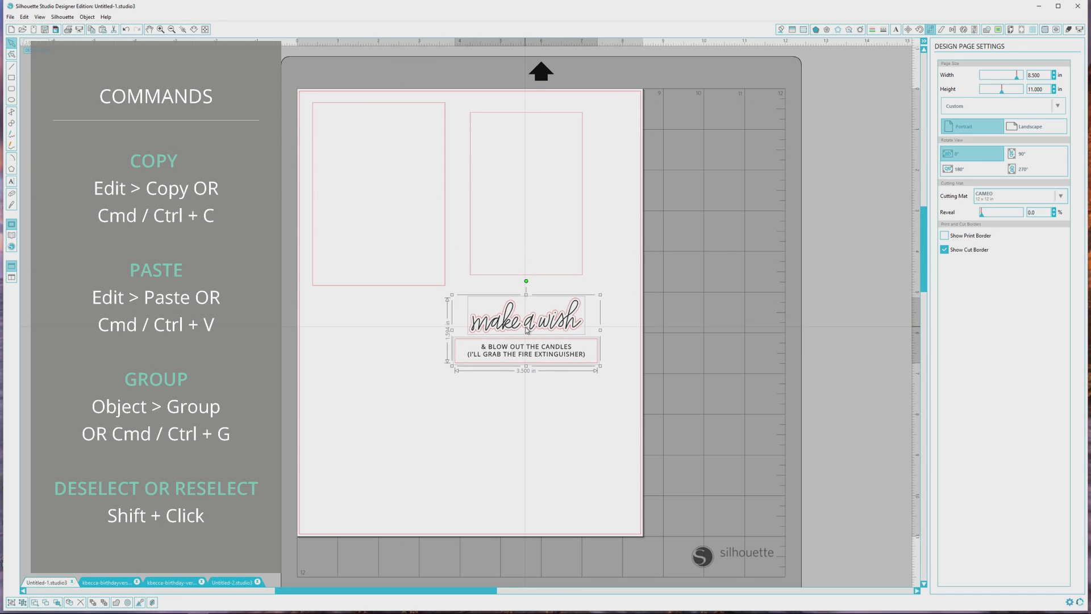
Step: Ungroup the pasted "make a wish" sentiment and its subtext from their cut outlines, then clear the selection
click(87, 17)
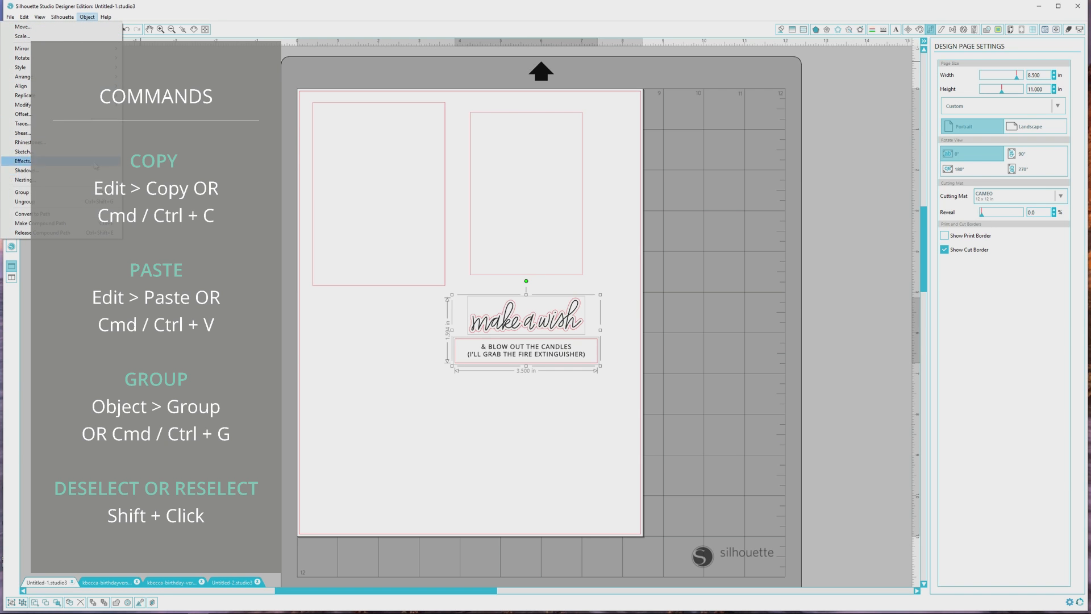
click(95, 202)
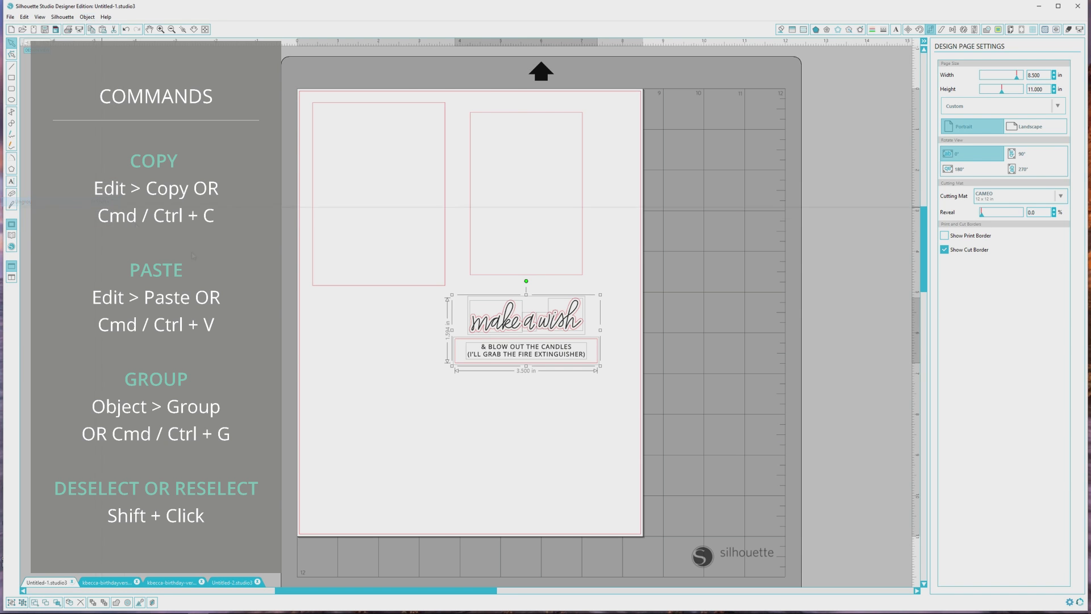
click(442, 416)
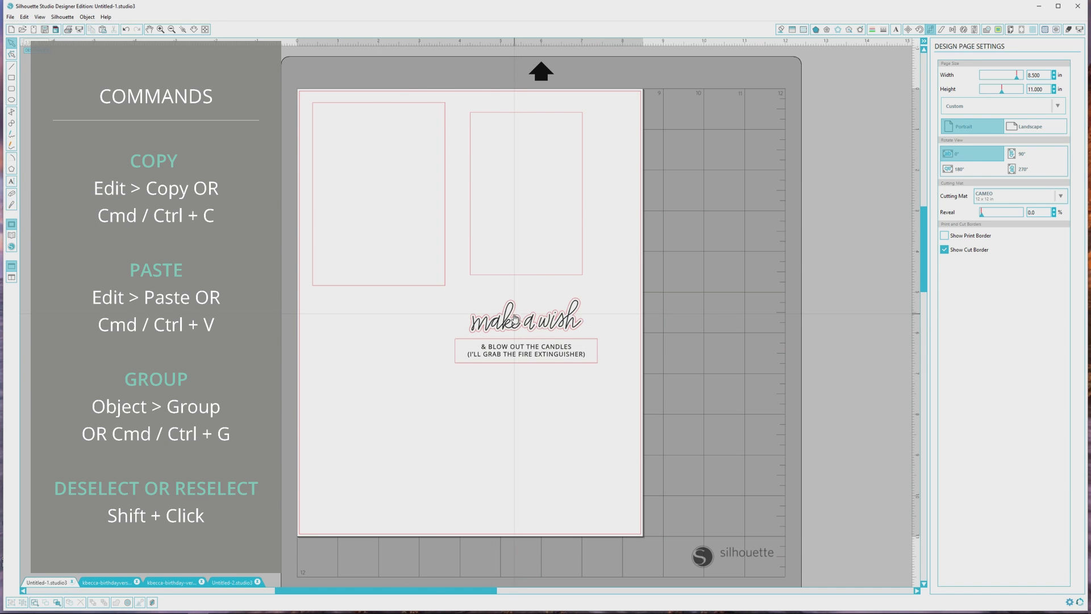
Step: Delete the red cut outline around "make a wish" and the red rectangle around the "& blow out the candles" subtext
drag(515, 318, 476, 316)
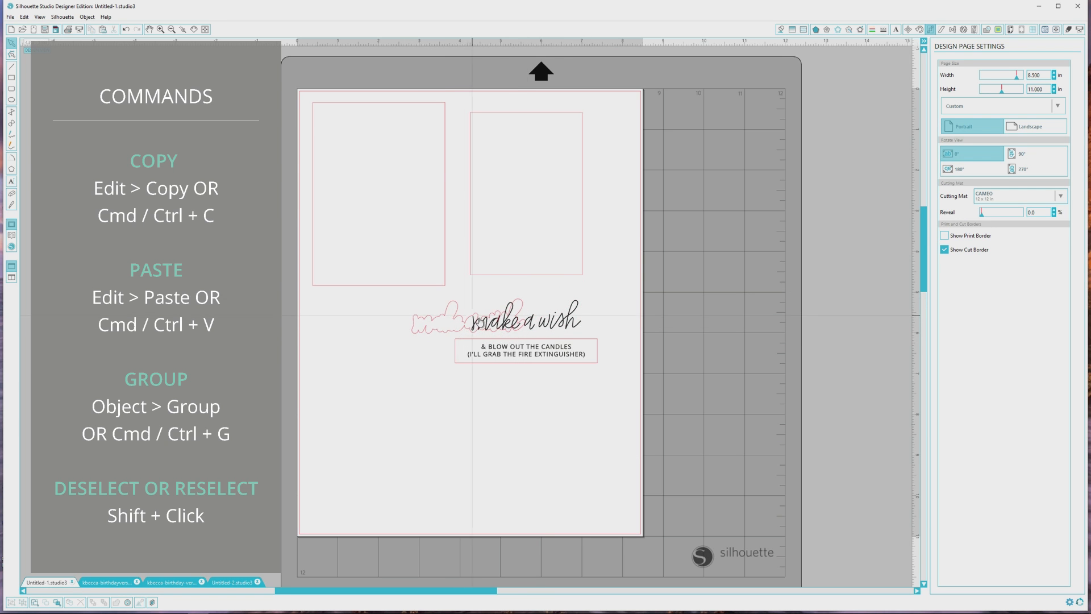
click(445, 318)
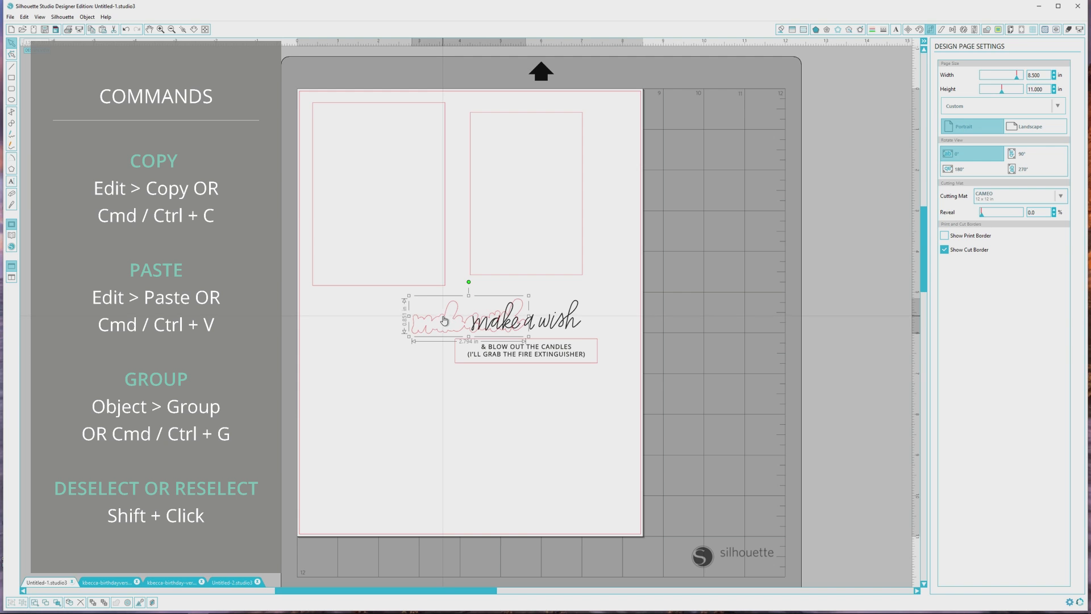
key(Delete)
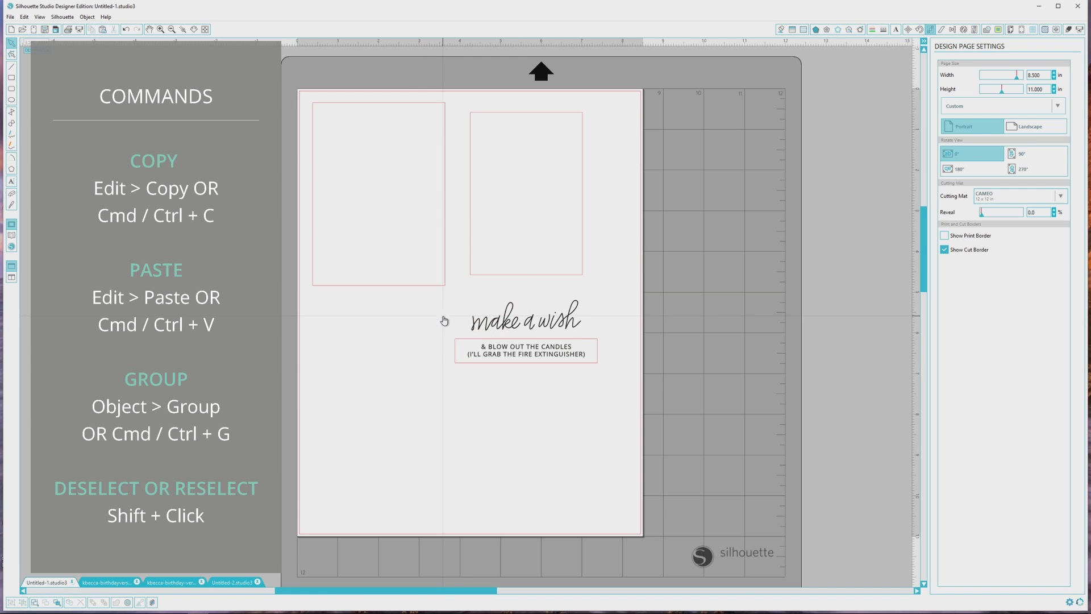
click(463, 345)
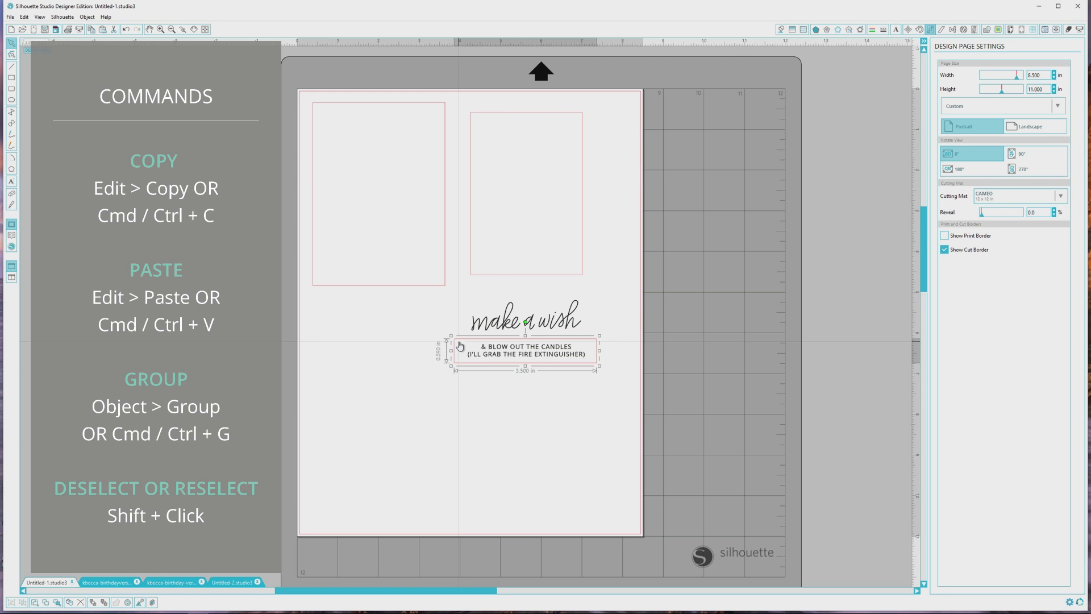
shift+click(461, 347)
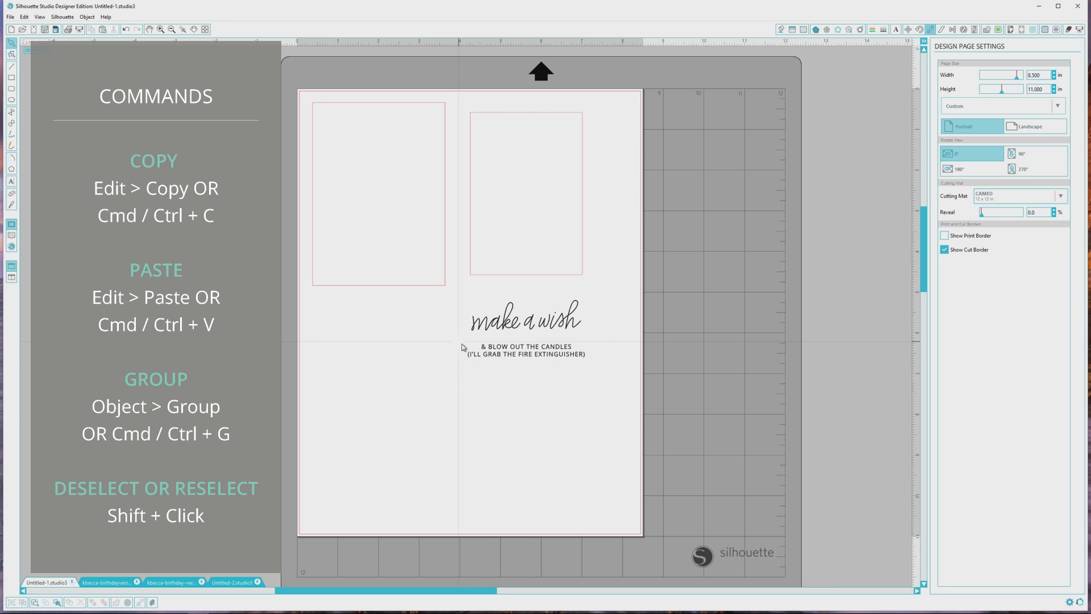
Step: Group the separate words of "make a wish" into one object, leaving the subtext out of the group
click(527, 332)
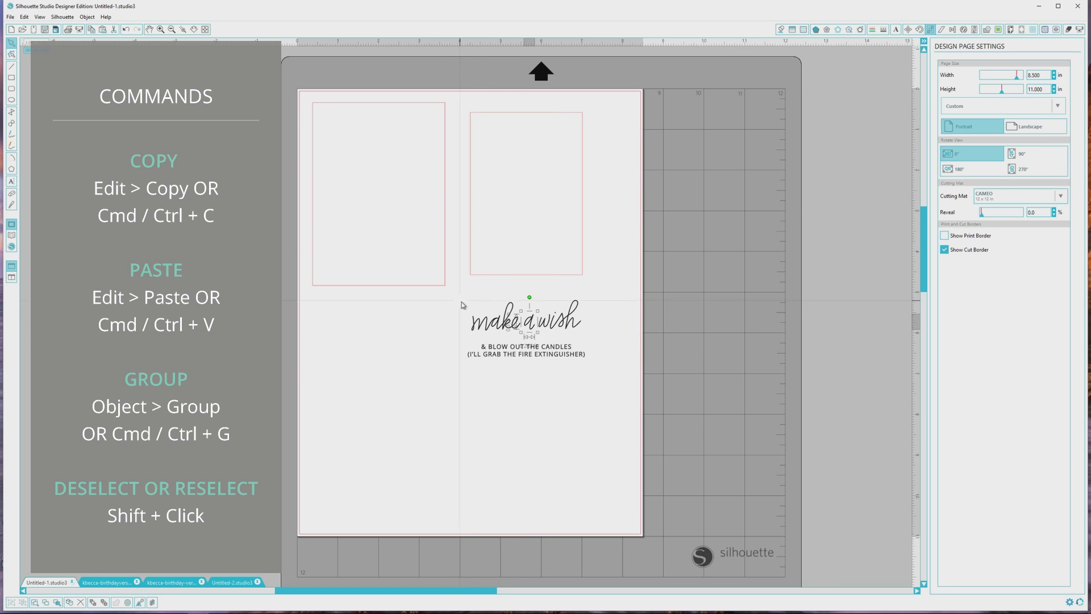
click(500, 331)
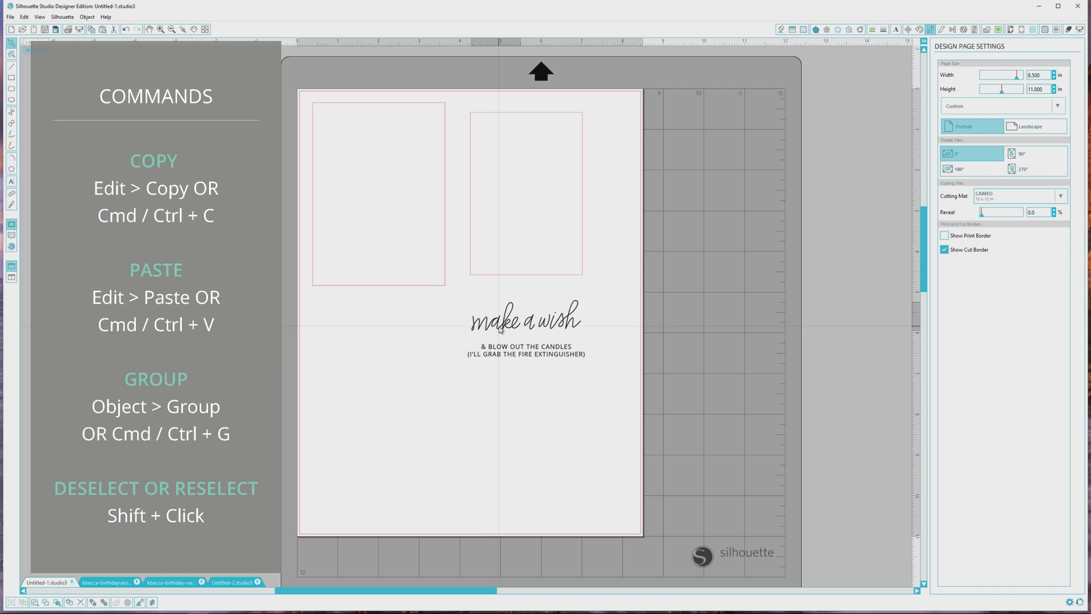
click(552, 328)
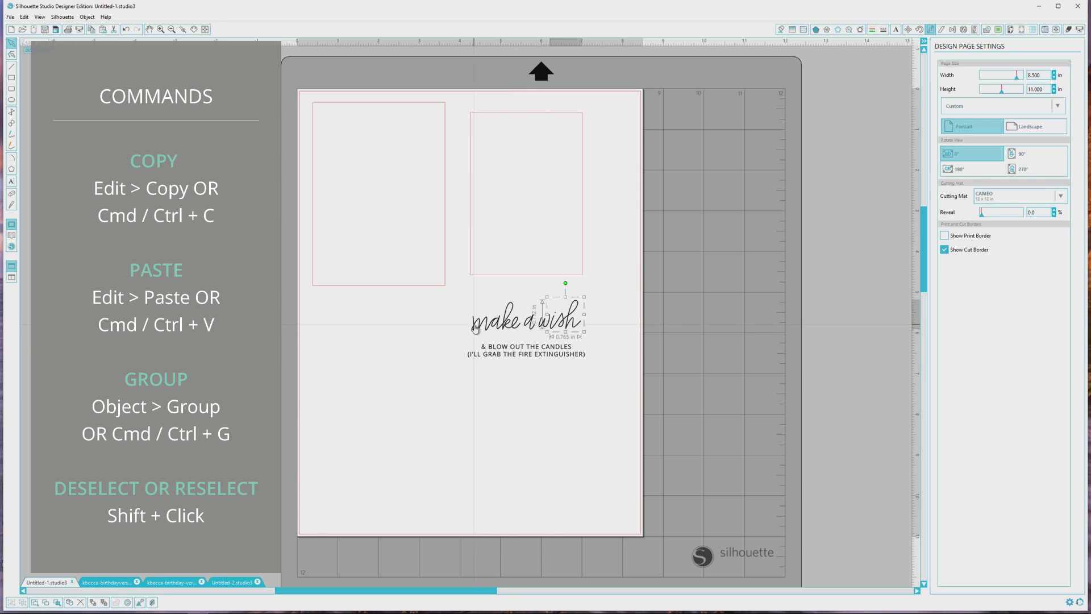
click(557, 314)
click(457, 302)
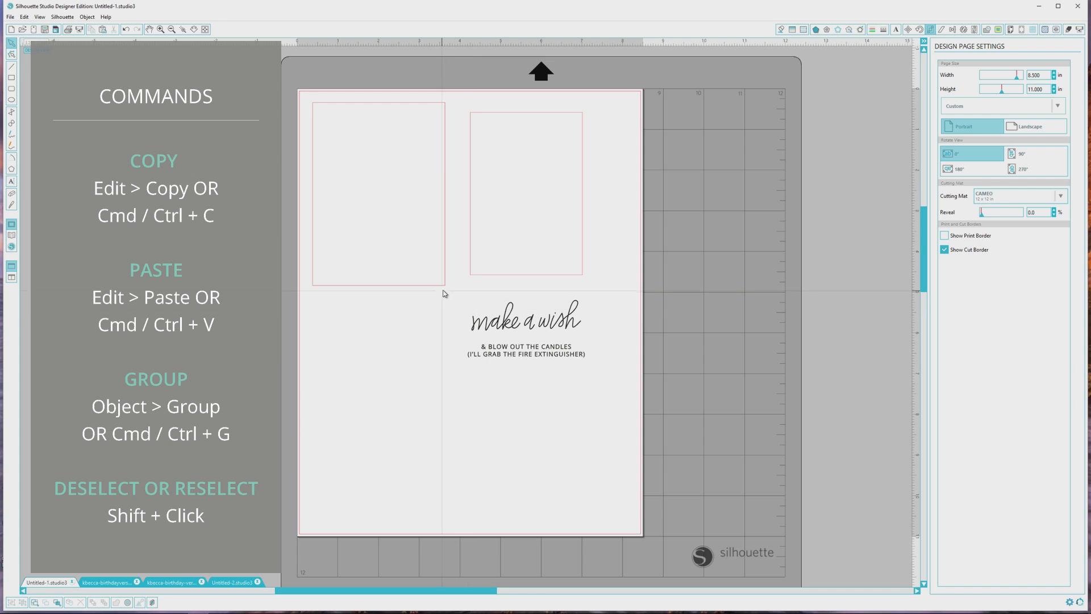
drag(458, 288, 608, 348)
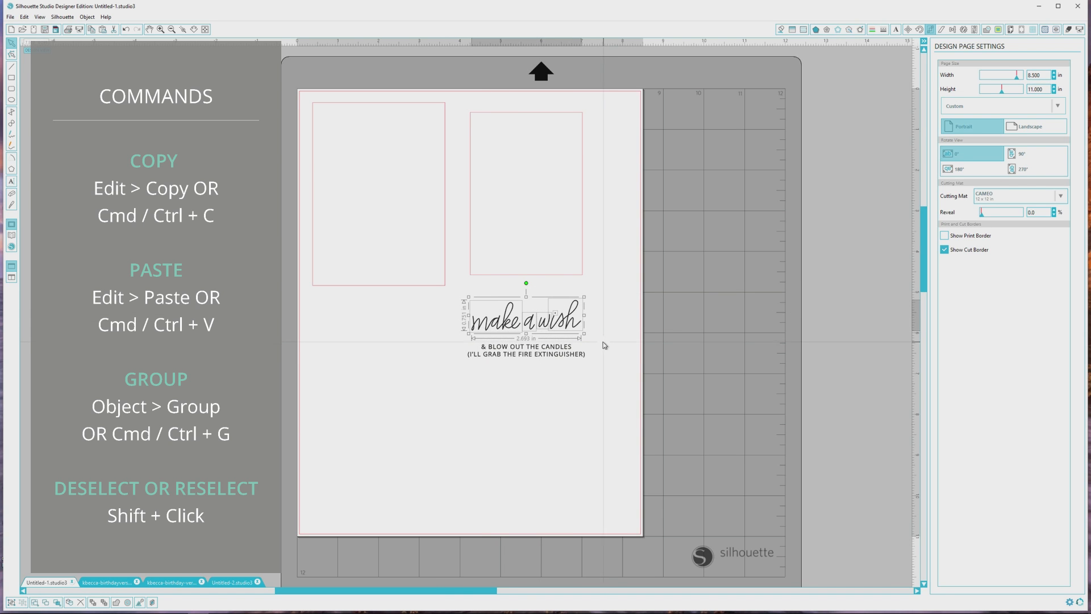
key(i)
key(ctrl+g)
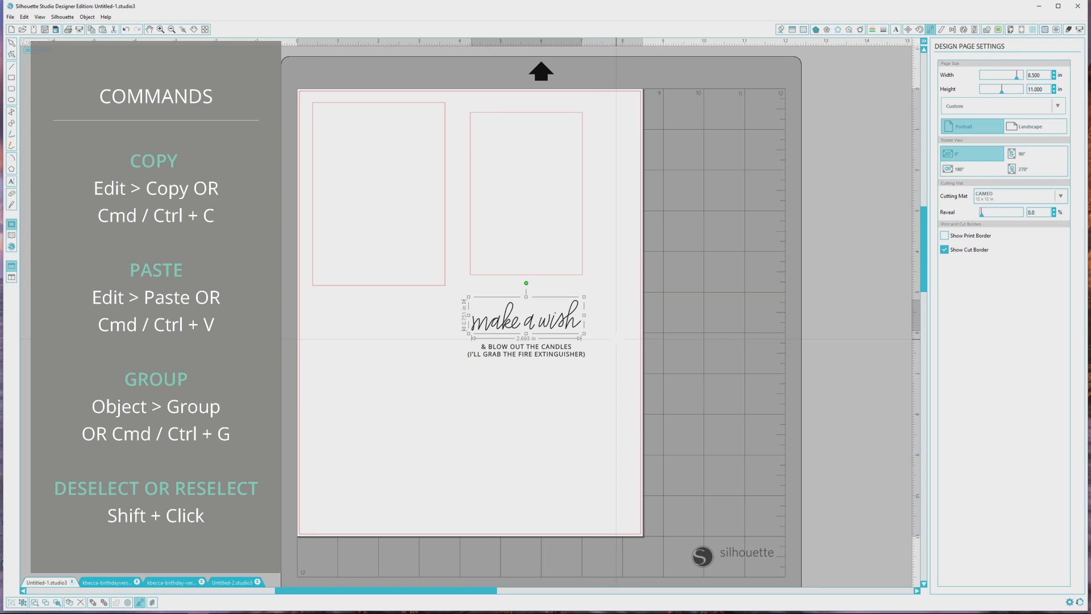
Step: Move the "& blow out the candles" subtext up close beneath "make a wish" and clear the selection
click(565, 351)
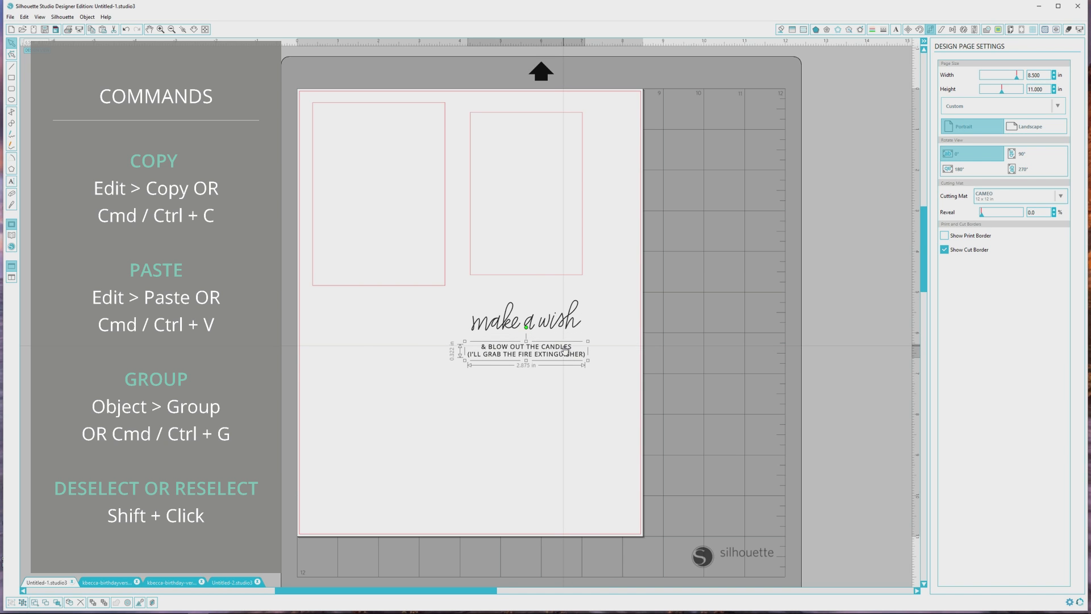
mouse_move(565, 351)
mouse_down()
mouse_move(566, 372)
mouse_move(566, 353)
mouse_up()
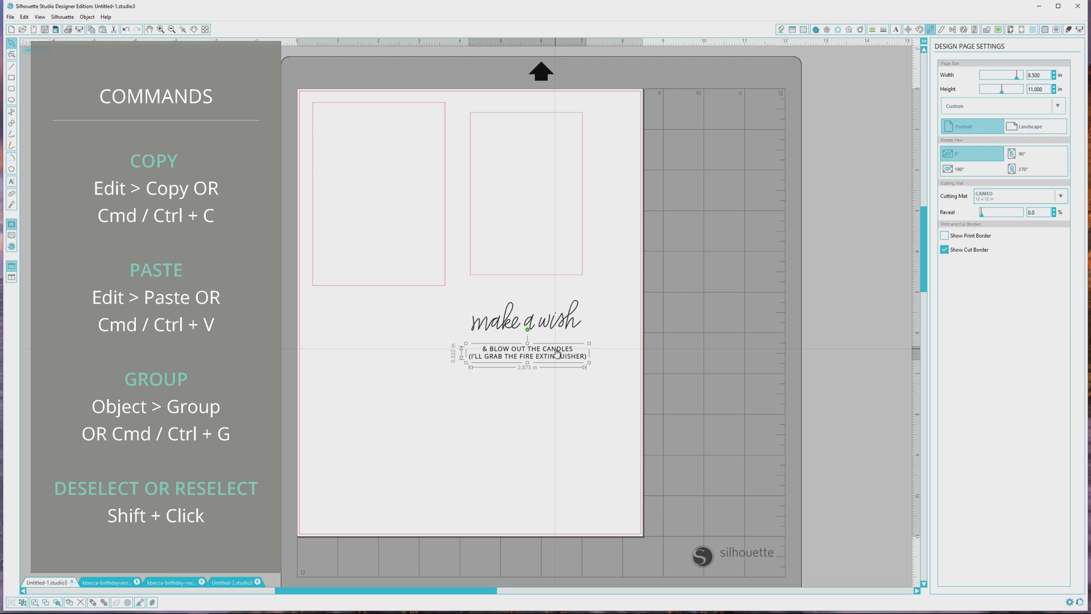
drag(556, 353, 556, 340)
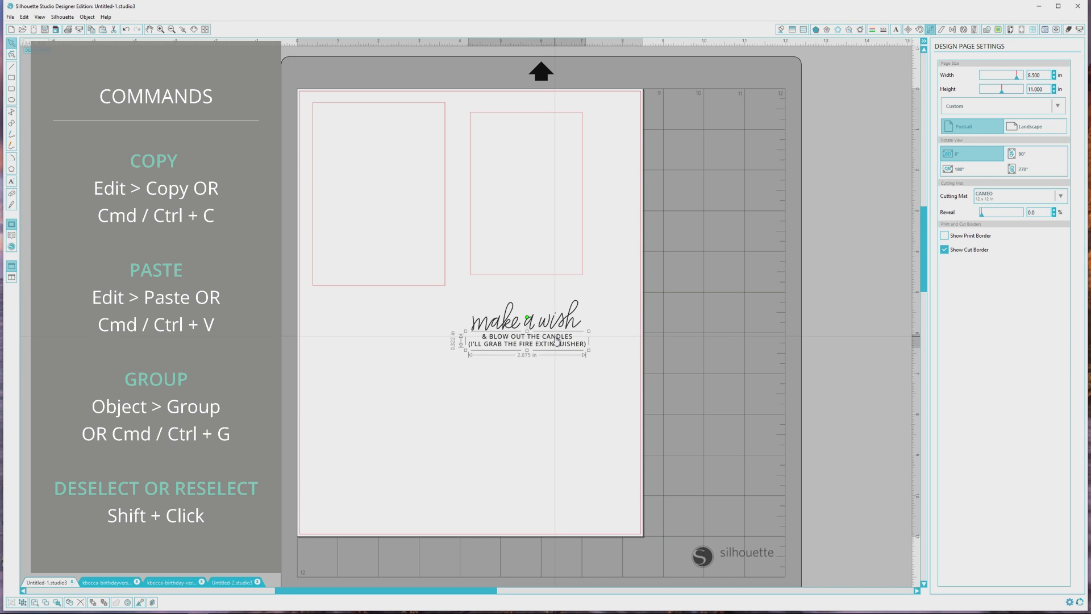
click(588, 396)
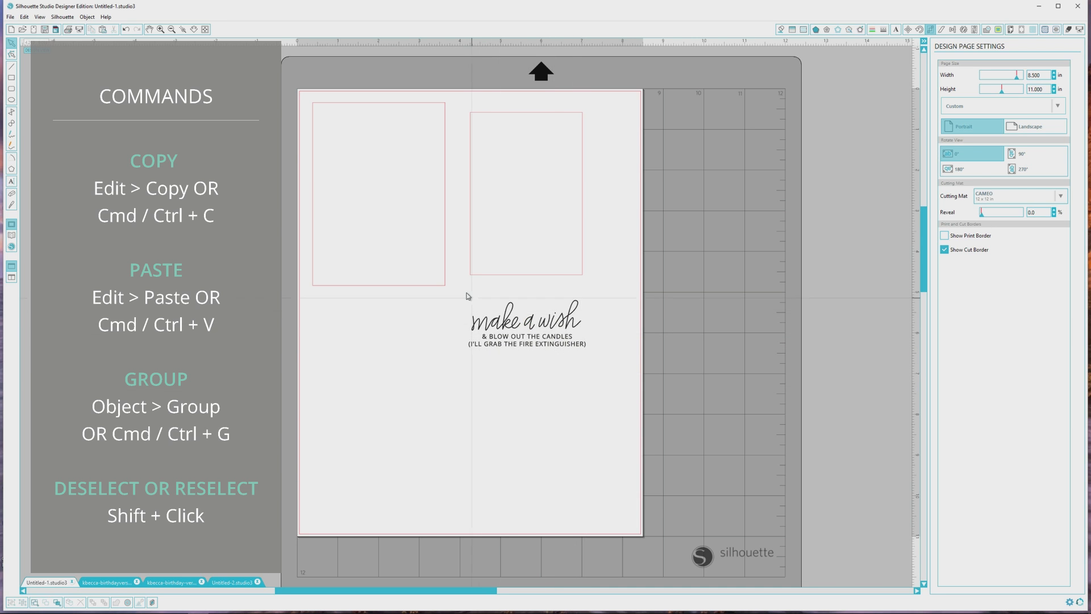
Step: Center-align "make a wish" and its subtext with each other horizontally and group them into one sentiment
drag(459, 291, 609, 360)
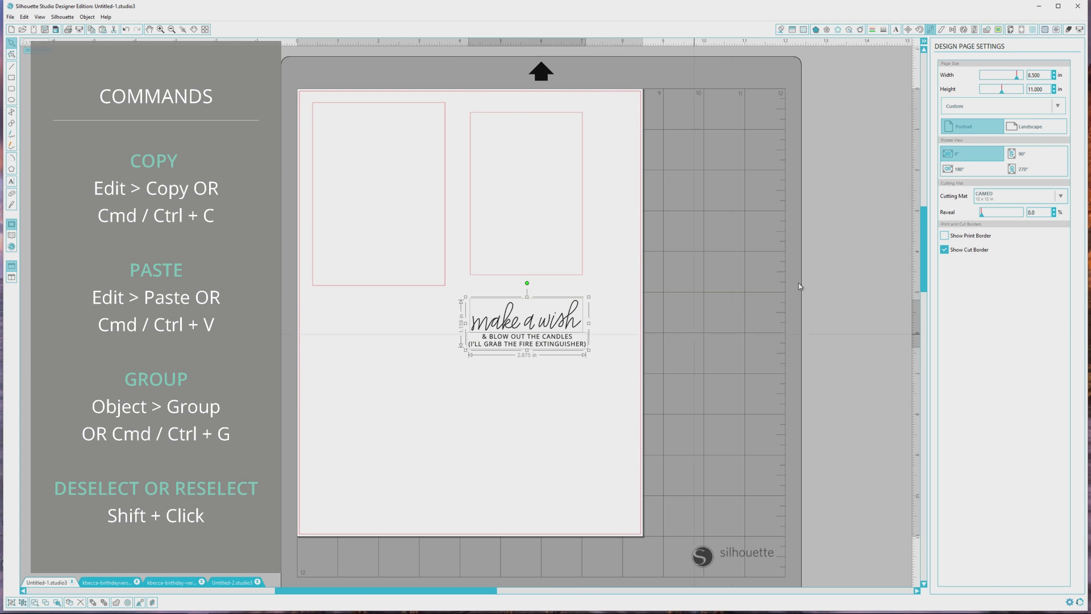
click(953, 32)
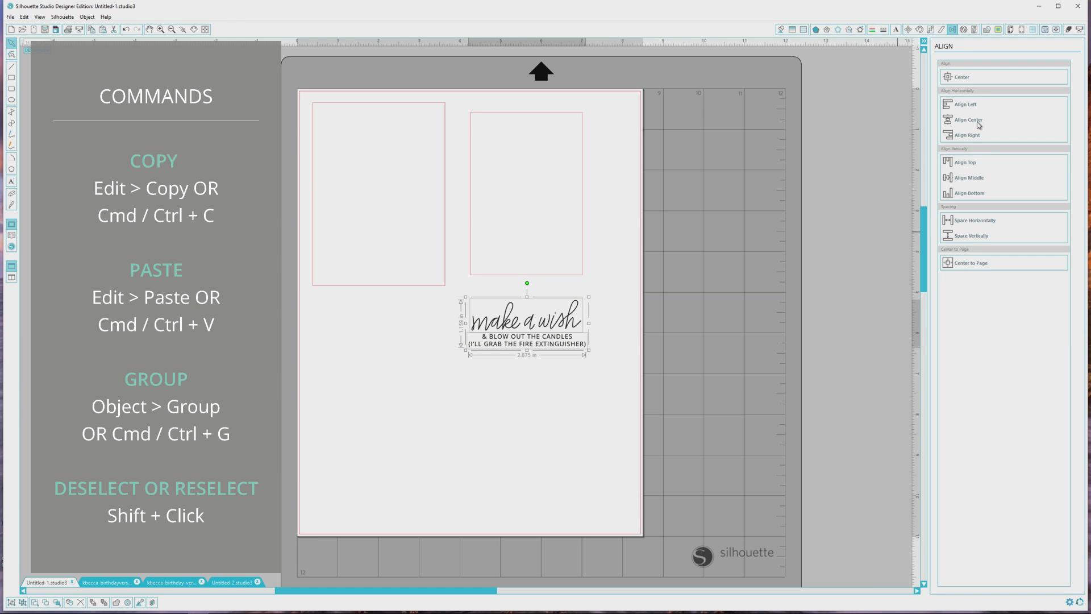
click(979, 125)
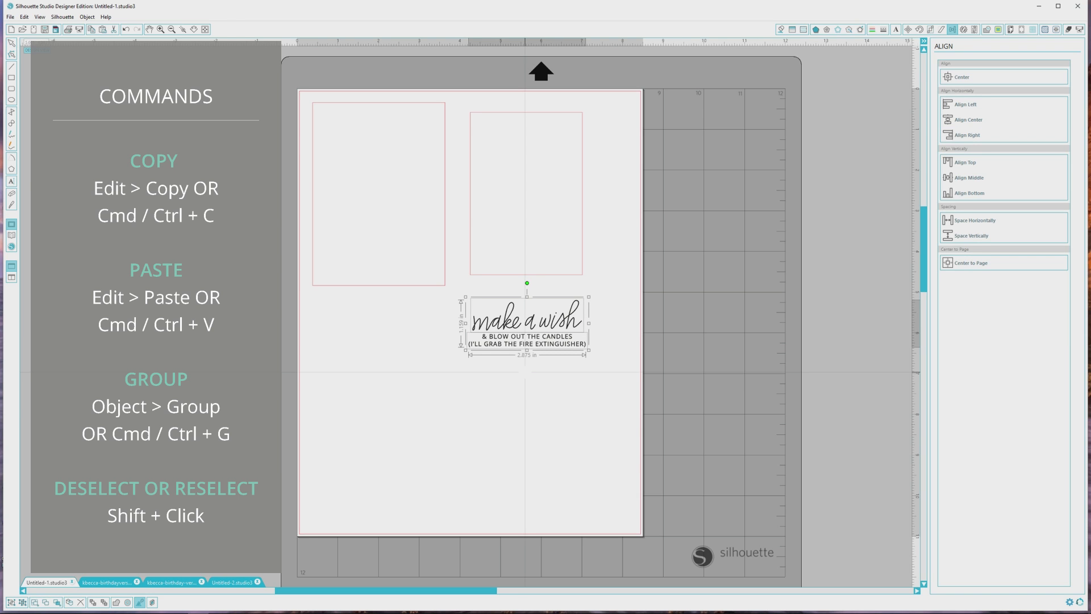
key(ctrl+g)
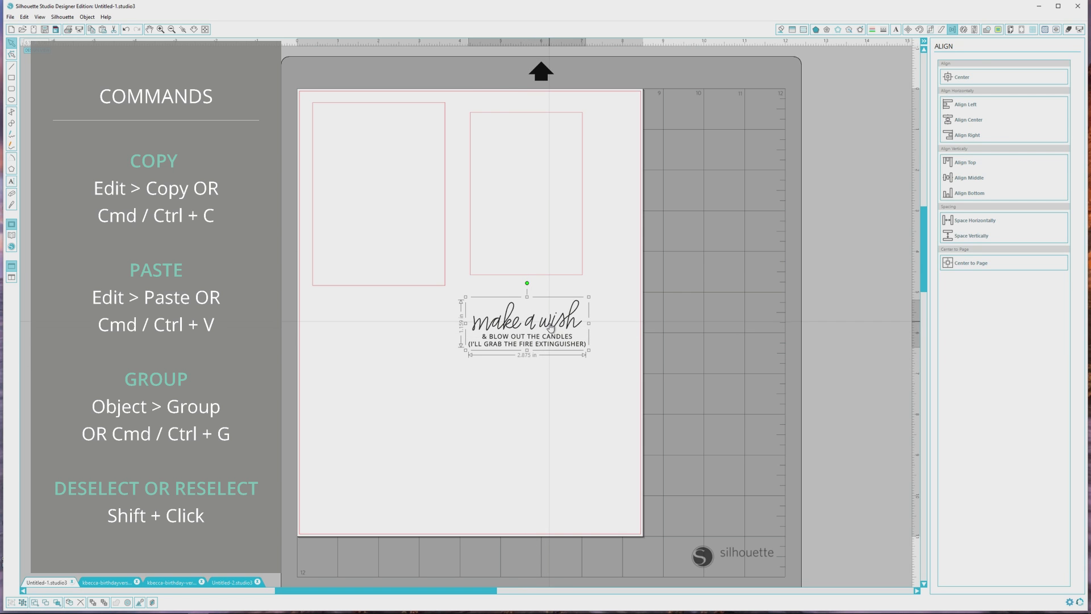
Step: Fit the grouped sentiment, scaled to about 2.28 in wide, into the lower part of the smaller rectangle, centered horizontally within it
drag(551, 327, 551, 229)
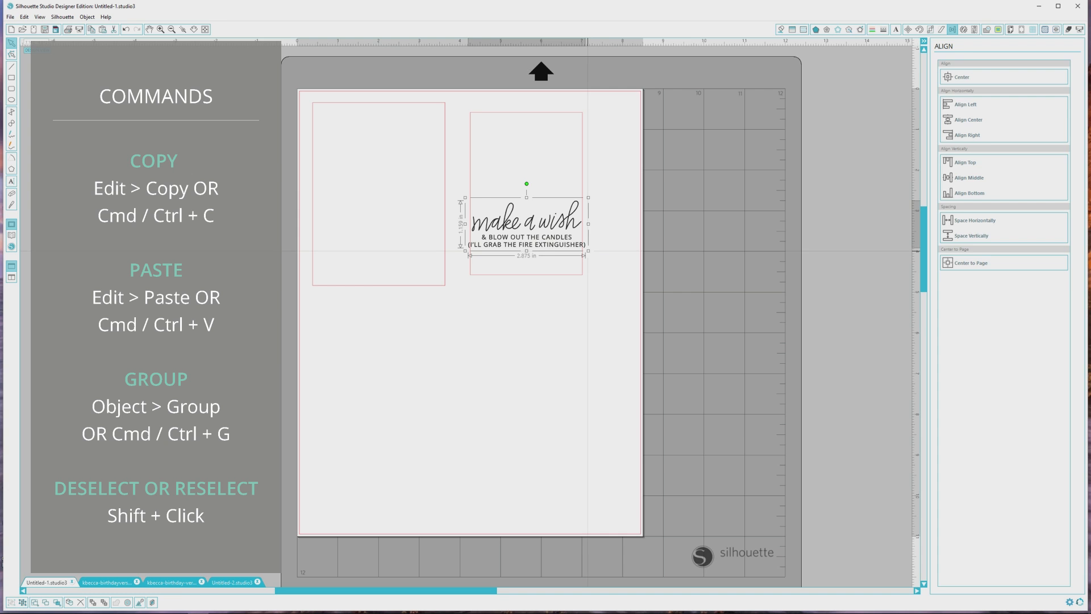
drag(585, 247, 539, 237)
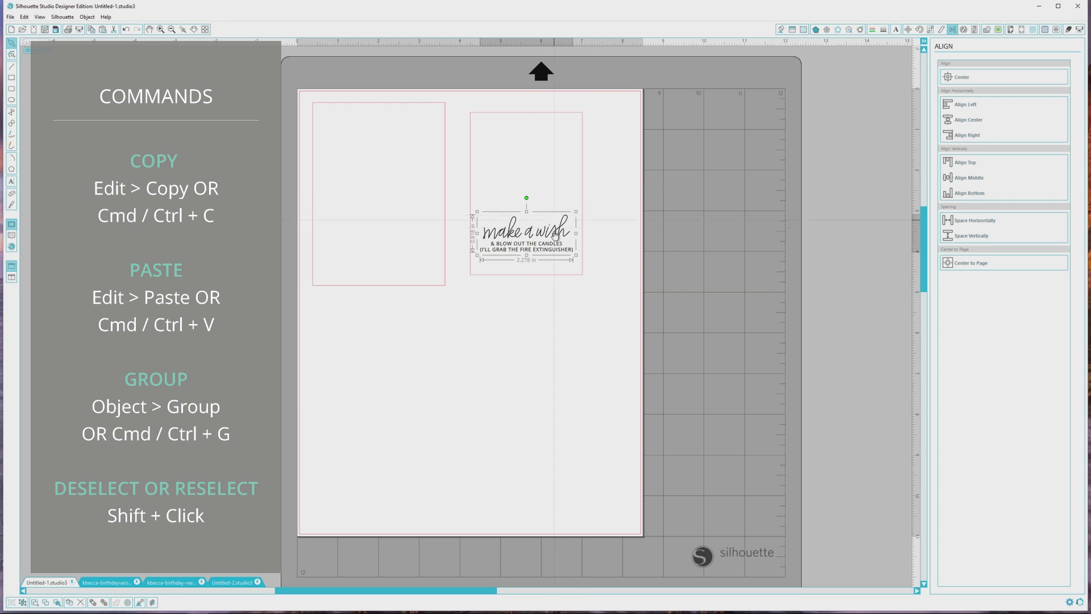
shift+click(582, 189)
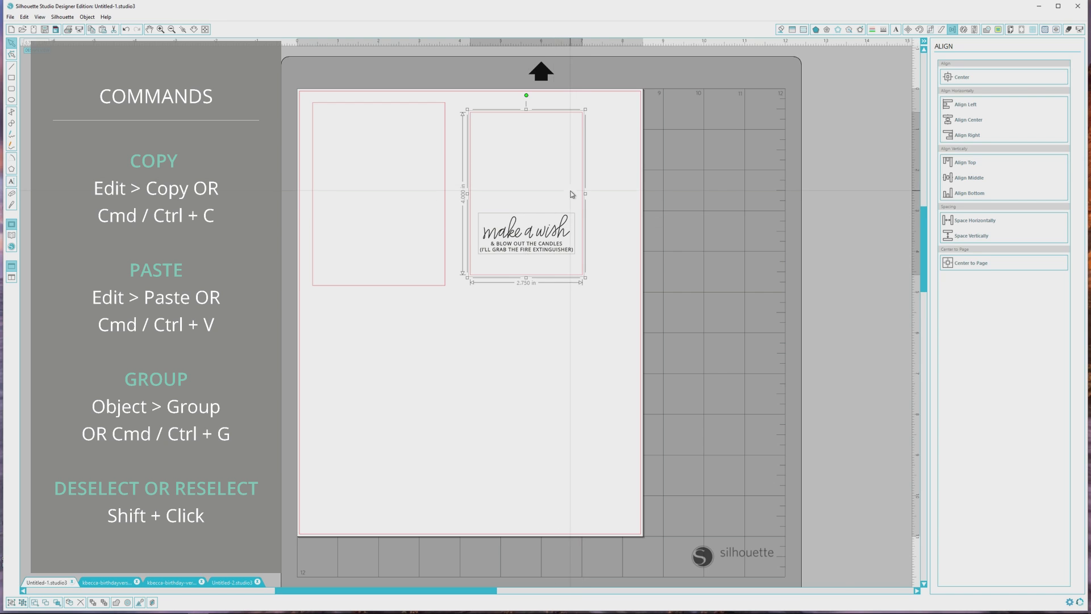
click(974, 122)
click(609, 323)
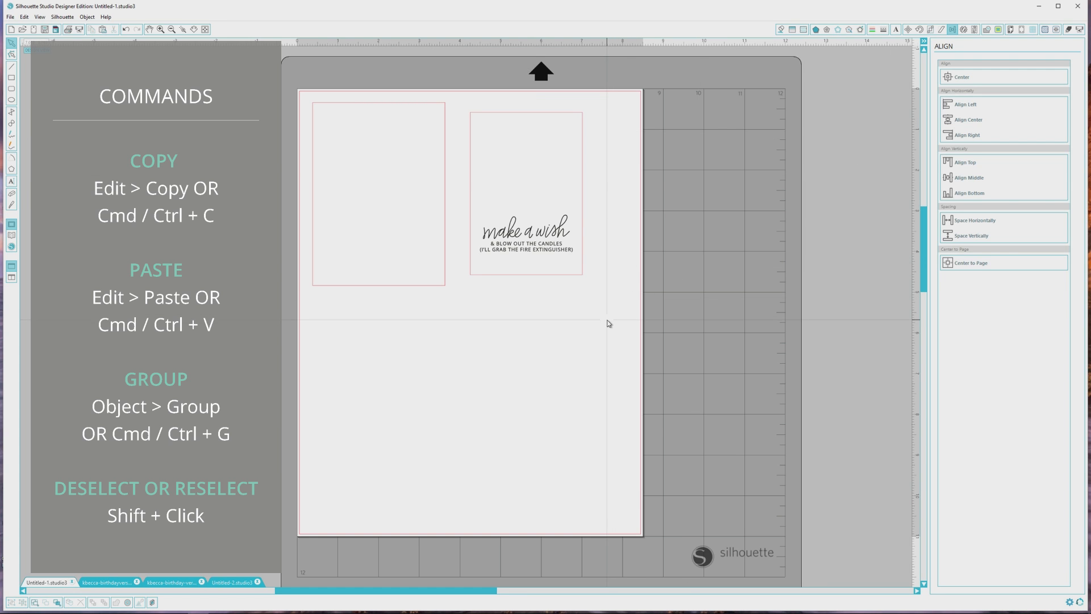
Step: Copy the candle-topped 35 from Untitled-2.studio3 into Untitled-1.studio3 and place it above the sentiment inside the smaller rectangle
click(231, 584)
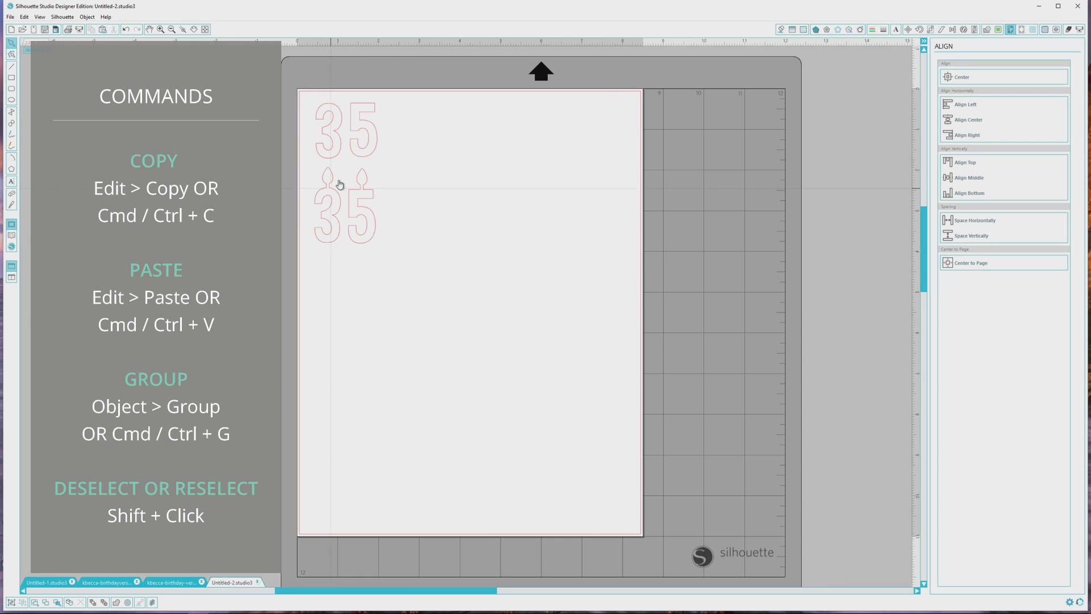
drag(310, 163, 420, 261)
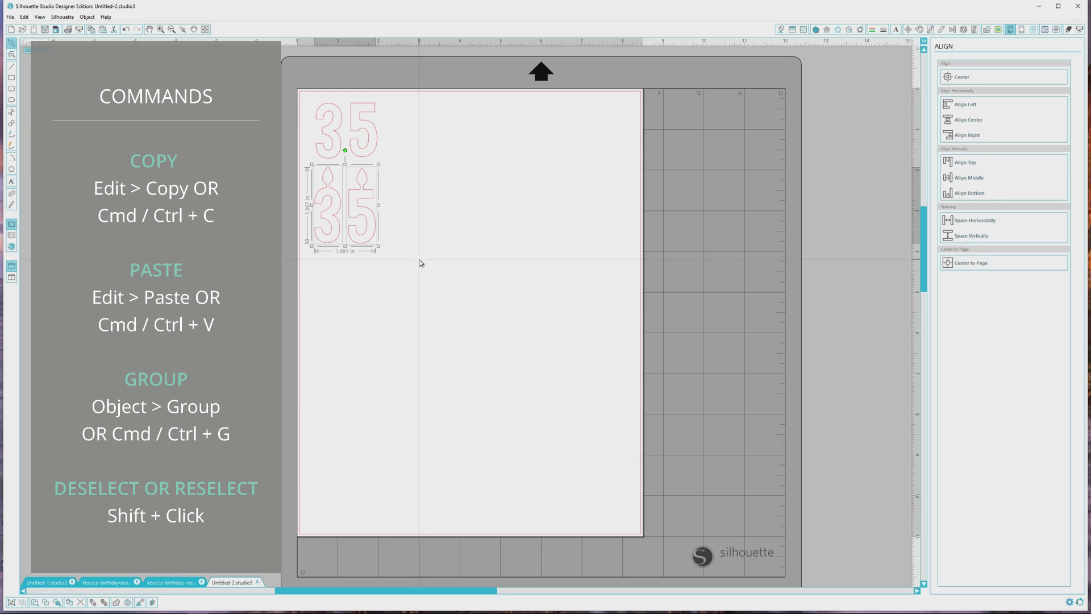
click(47, 582)
key(ctrl+v)
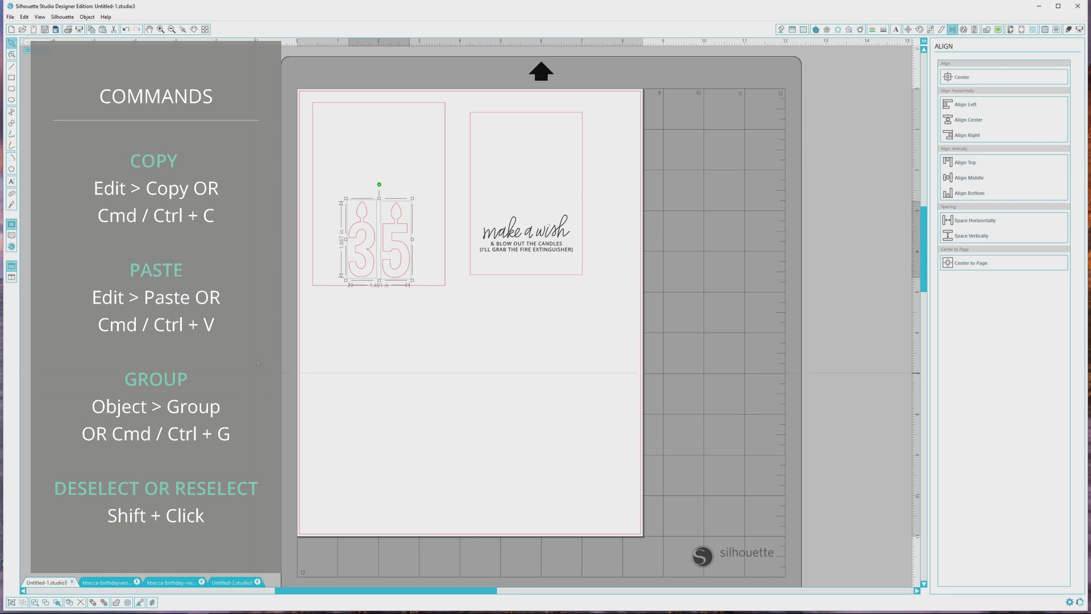
drag(397, 243, 543, 173)
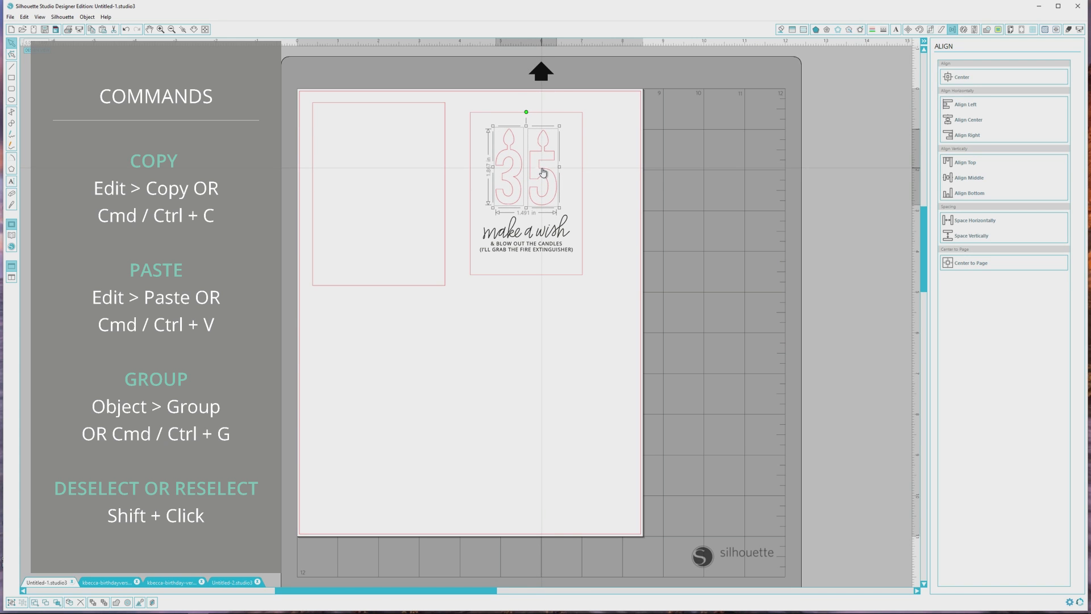
click(564, 316)
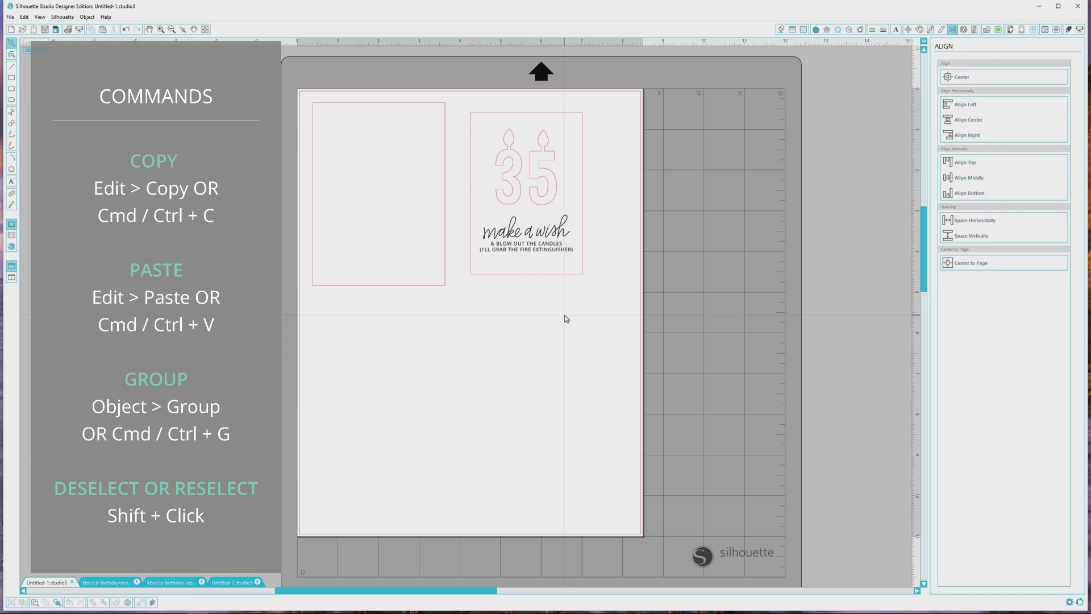
Step: Nudge the "make a wish" sentiment slightly up toward the 35 and clear the selection
click(532, 245)
key(Up)
key(Up)
key(Up)
key(Up)
key(Up)
key(Up)
key(Up)
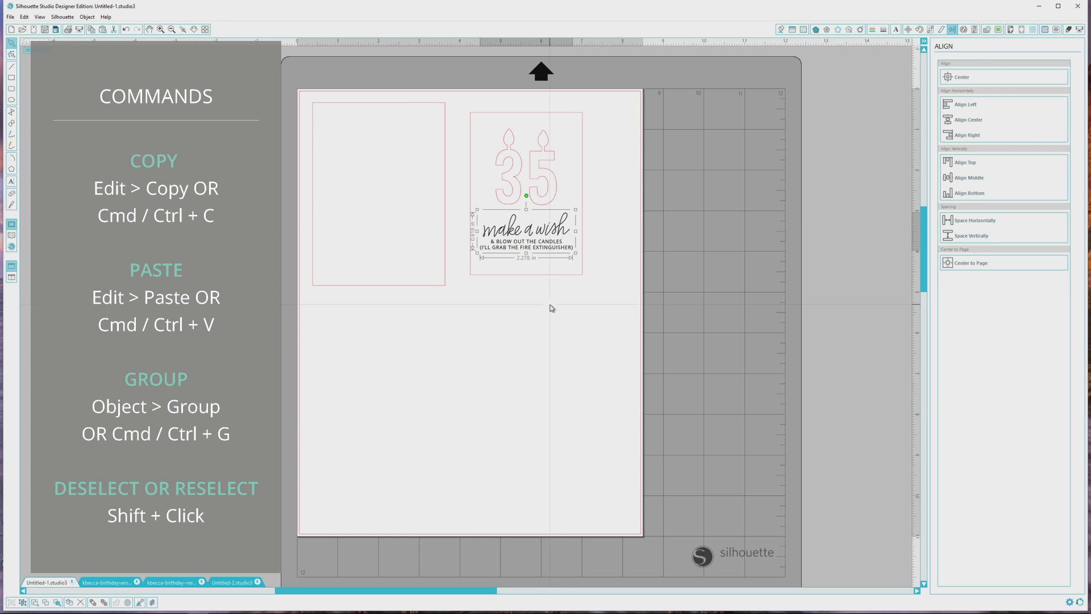
key(Up)
key(Up)
key(Up)
key(Up)
click(558, 309)
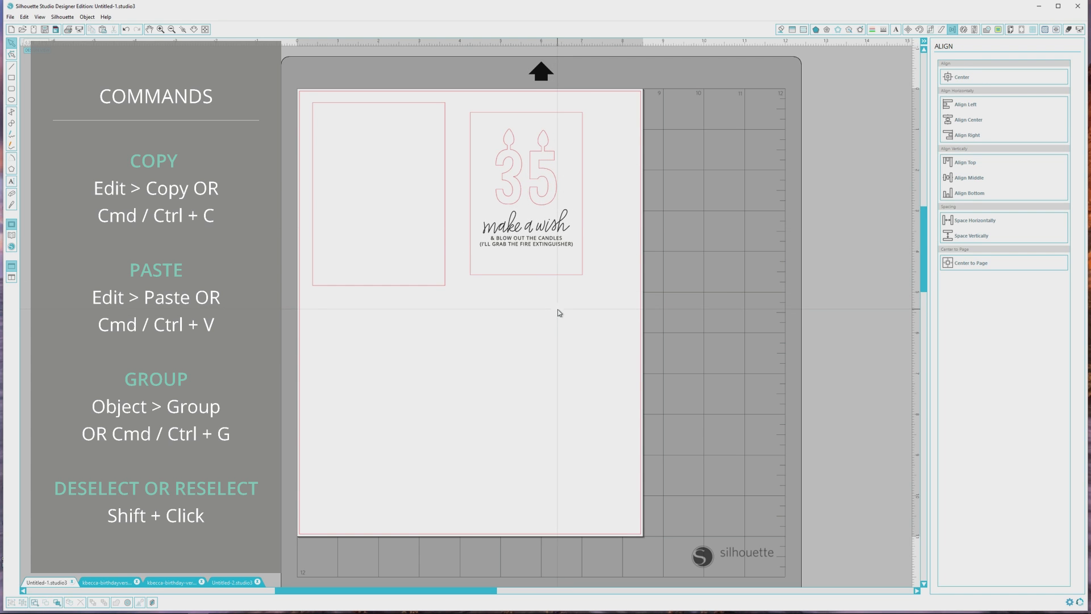
Step: Nudge the sentiment back down below the 35, and delete the candle-topped 35 from the smaller rectangle
click(529, 245)
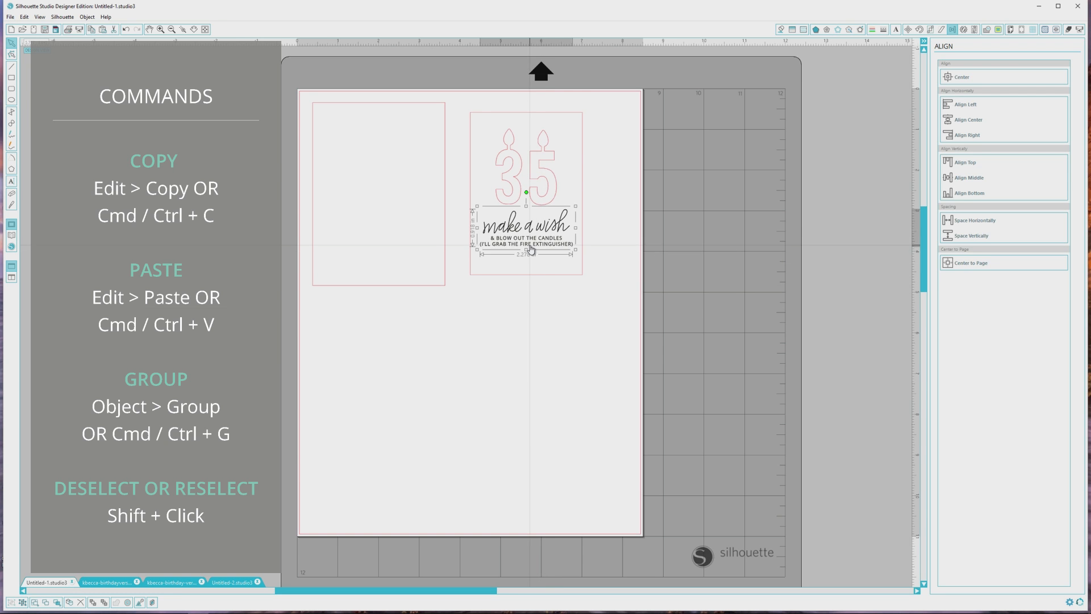
key(Down)
key(Down)
key(Down)
key(Down)
key(Down)
key(Down)
key(Down)
key(Down)
key(Down)
key(Down)
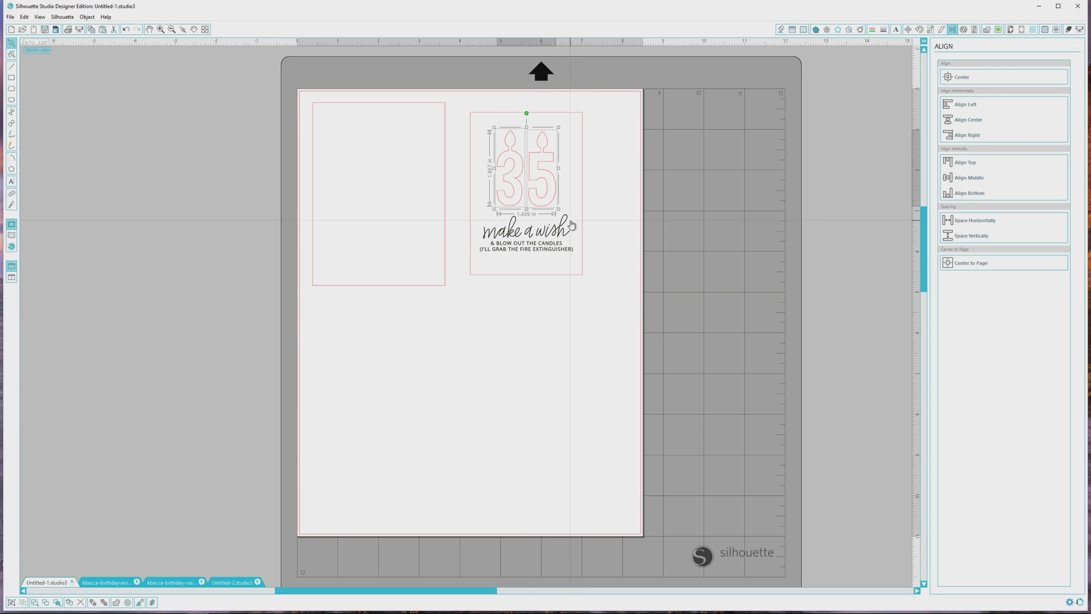
key(Delete)
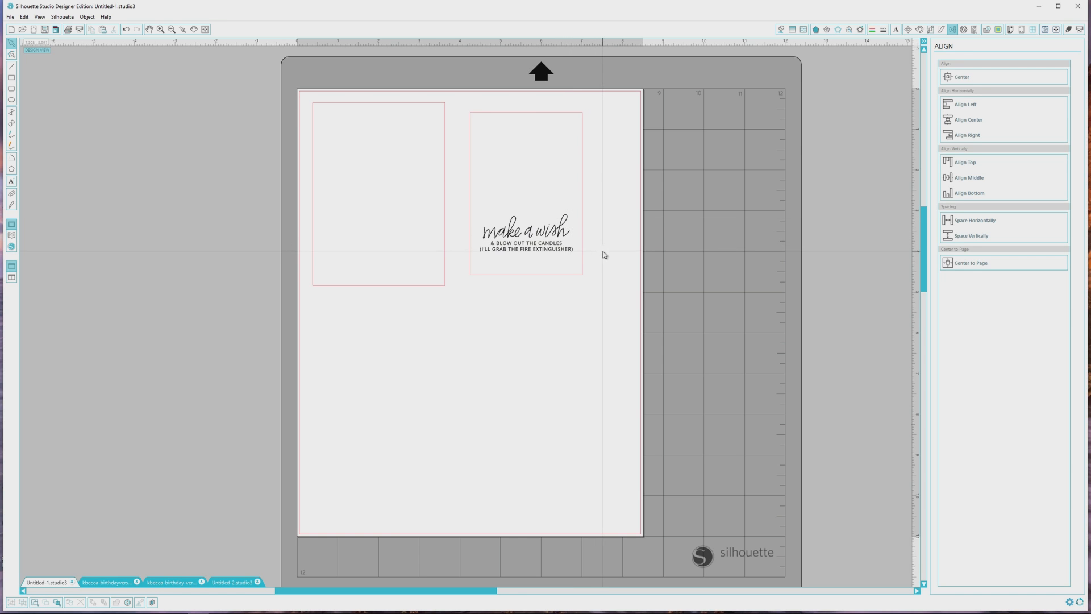
Step: Fill the "make a wish" sentiment and its subtext with medium gray, then clear the selection
click(552, 235)
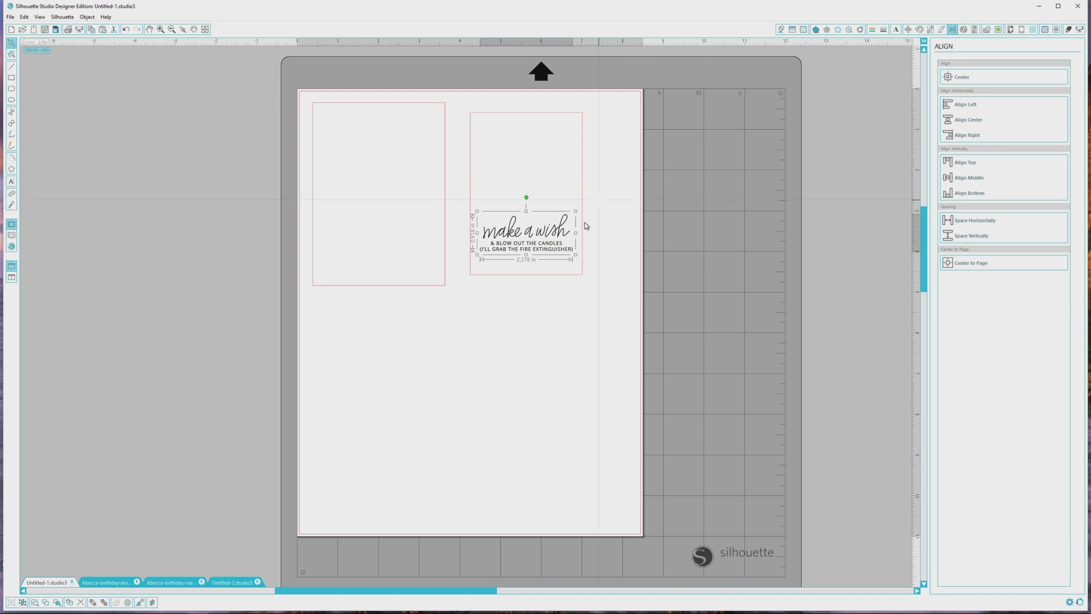
click(782, 29)
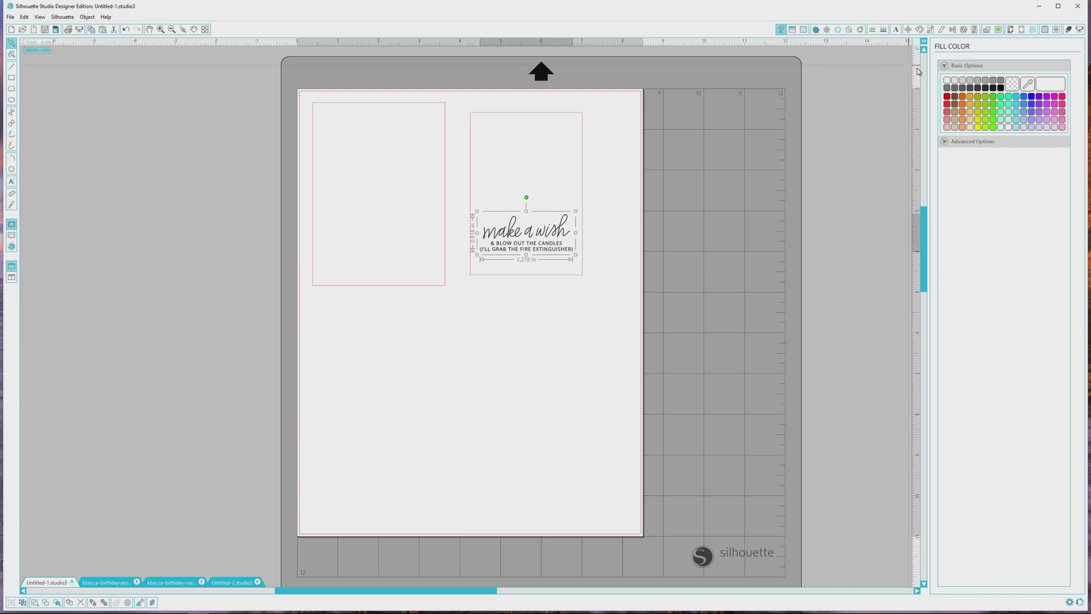
click(994, 81)
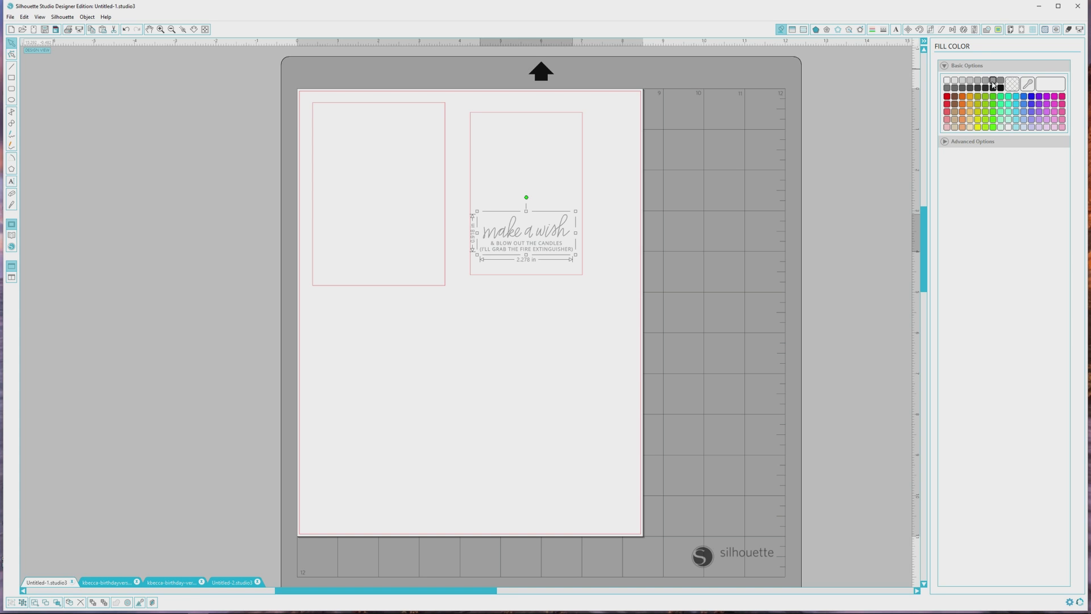
click(984, 80)
click(993, 81)
click(539, 310)
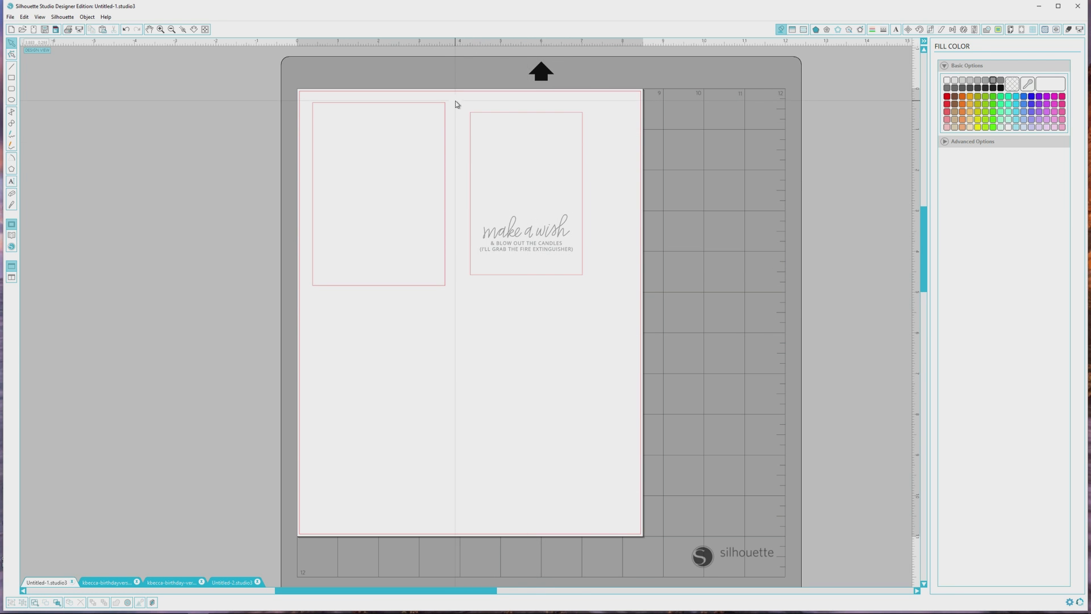
Step: Group the smaller rectangle together with the gray sentiment inside it
drag(455, 101, 627, 320)
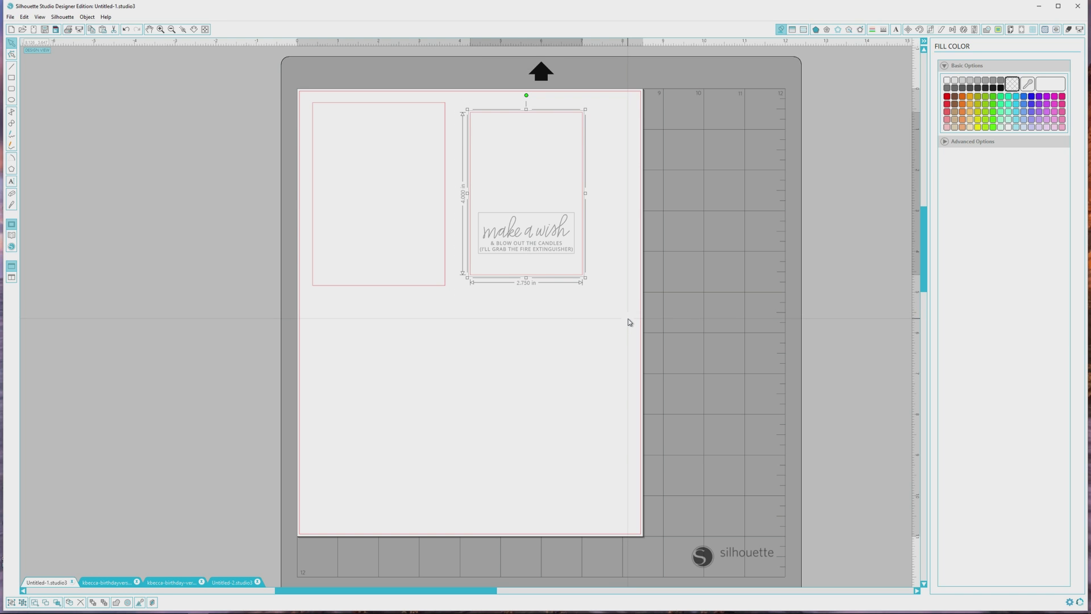
key(i)
key(ctrl+g)
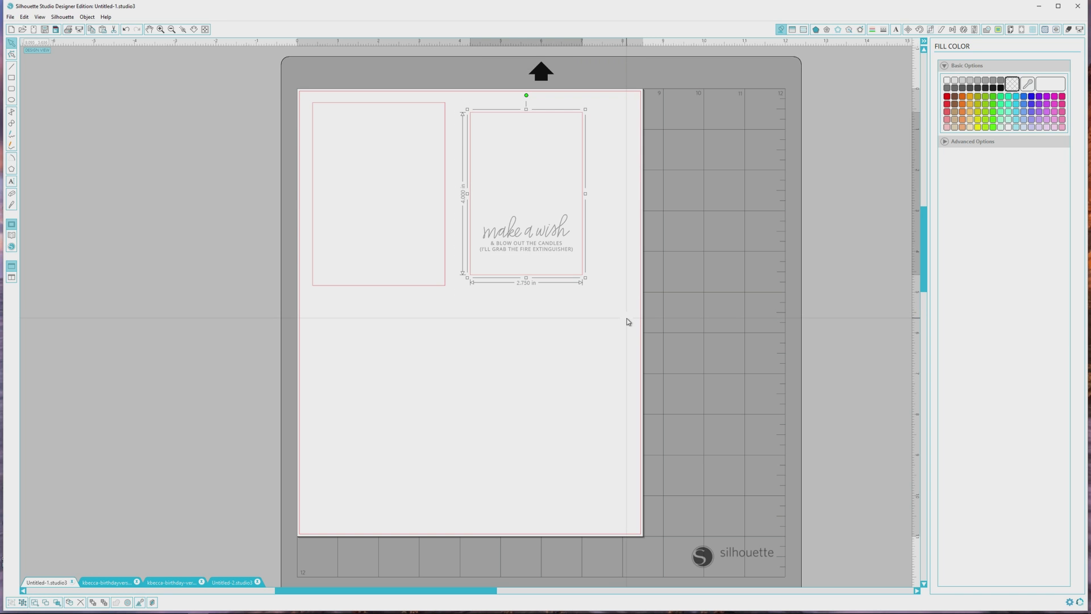
key(i)
Step: Transfer the grouped sentiment panel into a new document and position it in the upper middle of the page
key(ctrl+c)
key(ctrl+n)
key(ctrl+v)
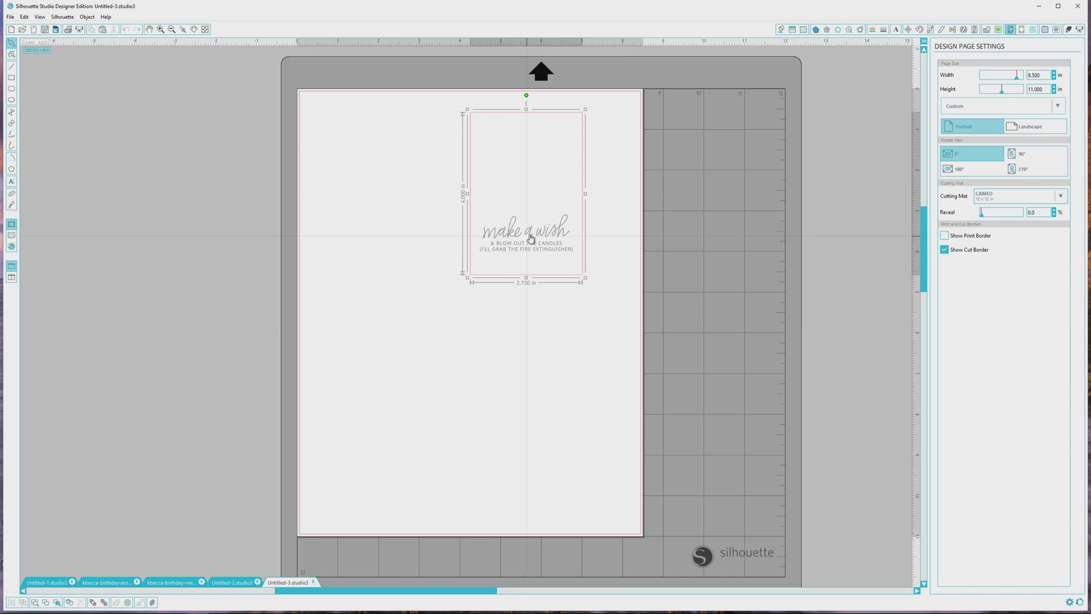
drag(531, 238, 471, 260)
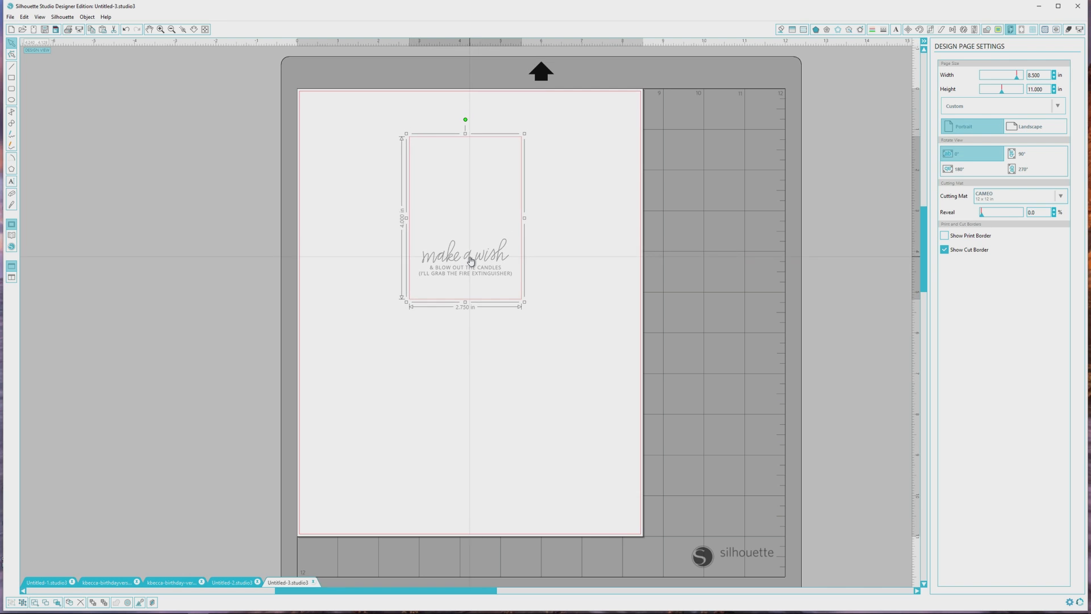
Step: Add Type 1 registration marks to the page and place the sentiment panel near the upper-left mark, clear of the hatched areas
click(1020, 30)
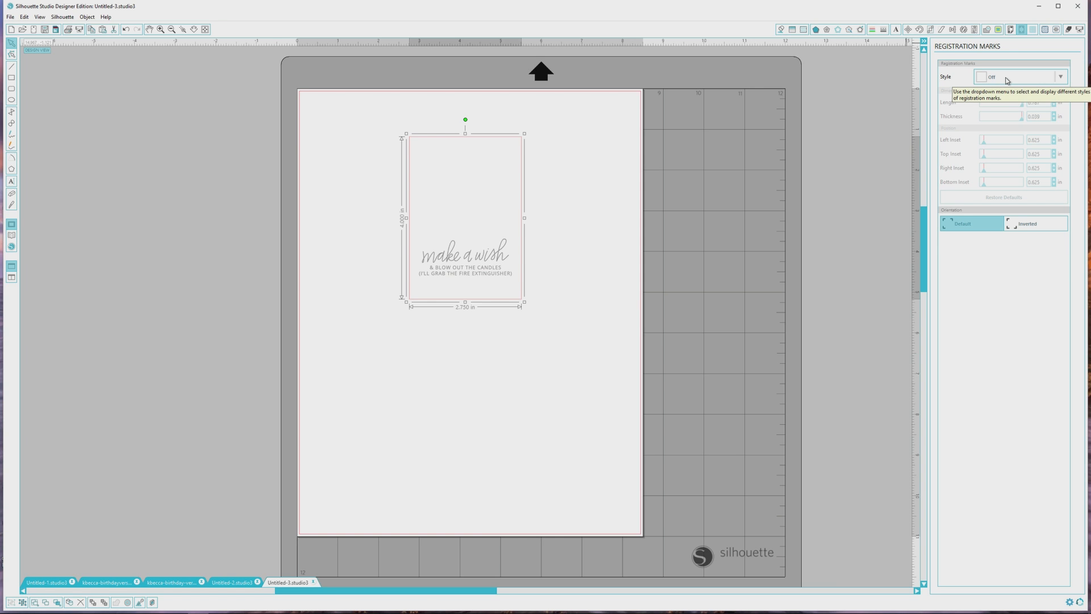
click(1007, 80)
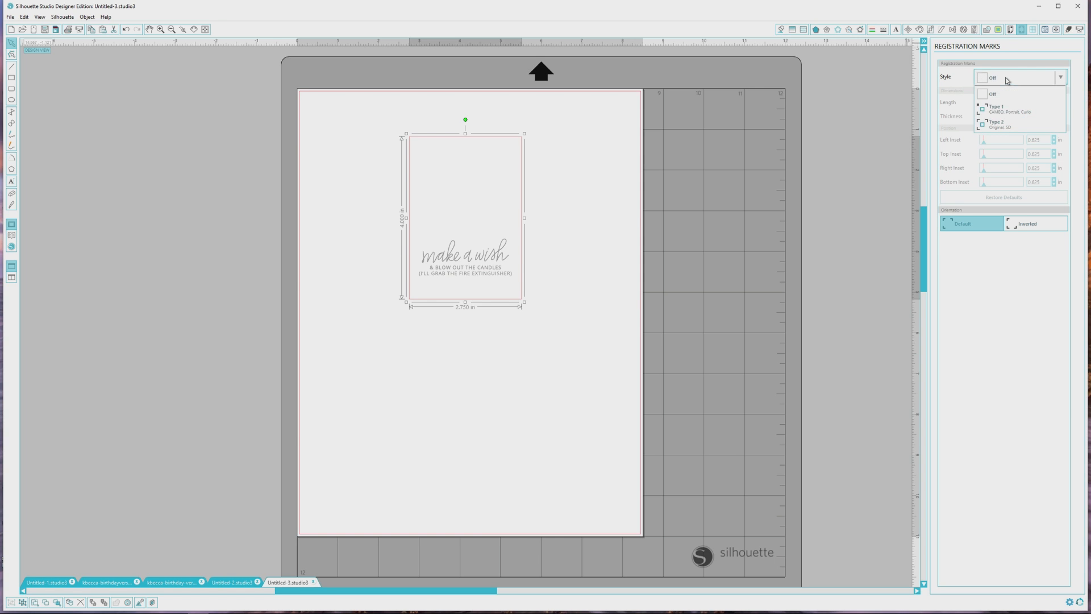
click(1016, 112)
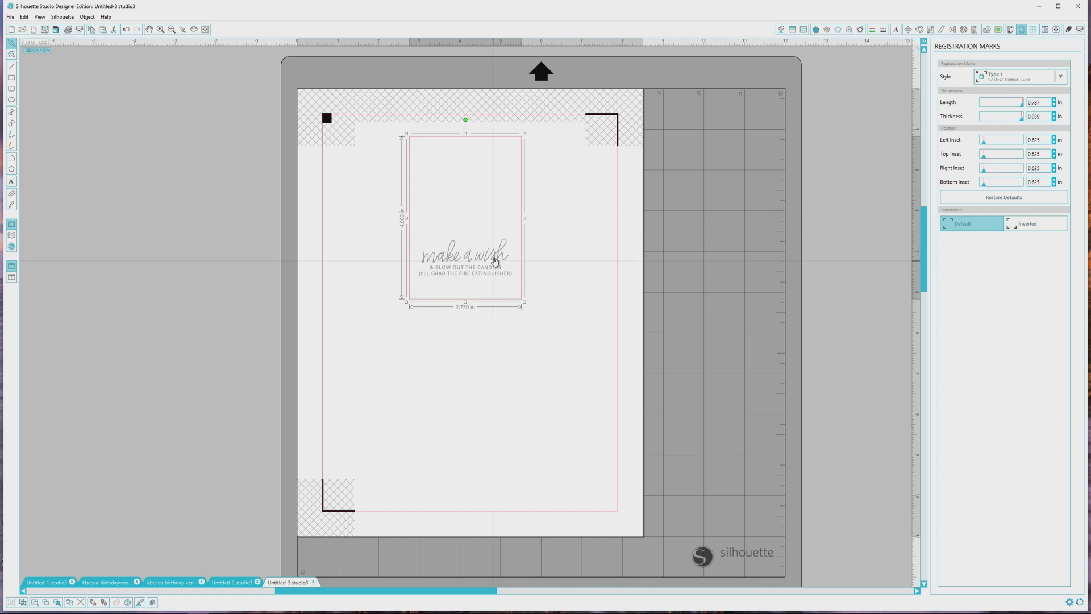
drag(495, 260, 445, 252)
click(518, 272)
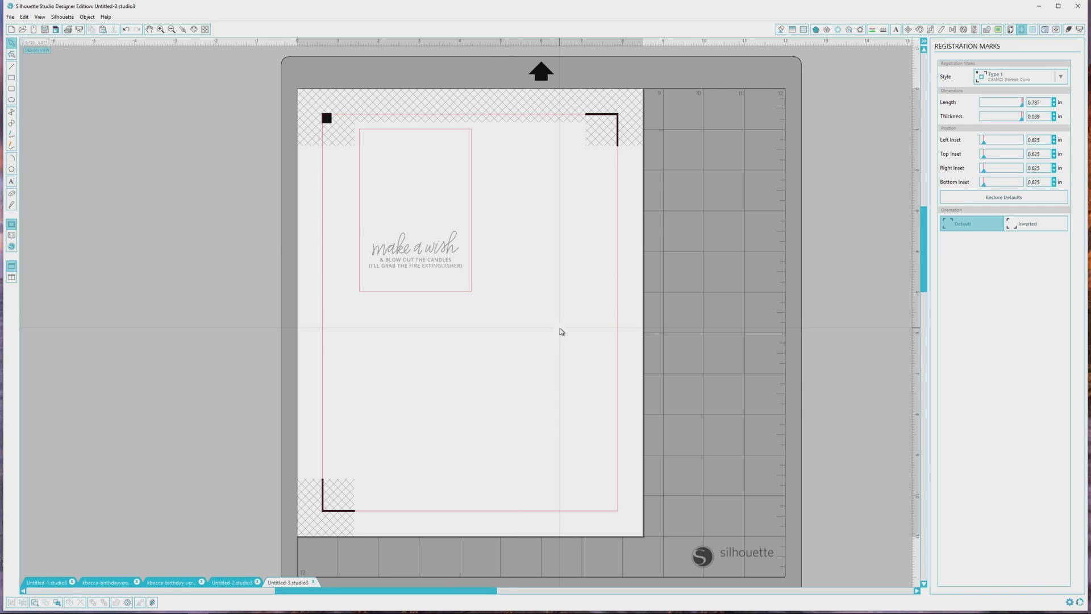
Step: Clear the selection in Untitled-2.studio3, return to Untitled-1.studio3 and select the larger rectangle
click(222, 582)
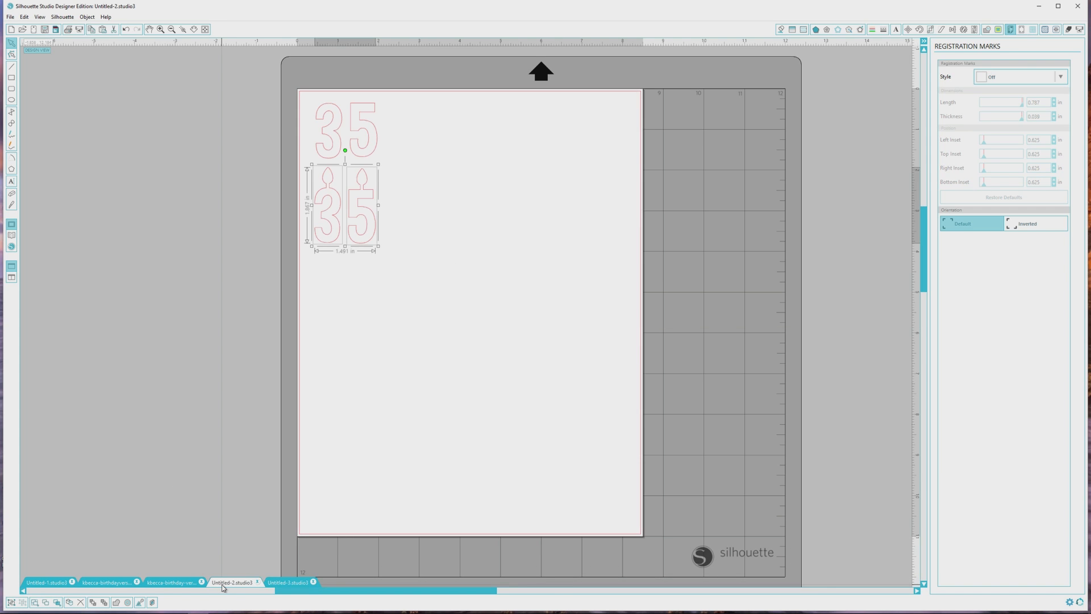
click(382, 318)
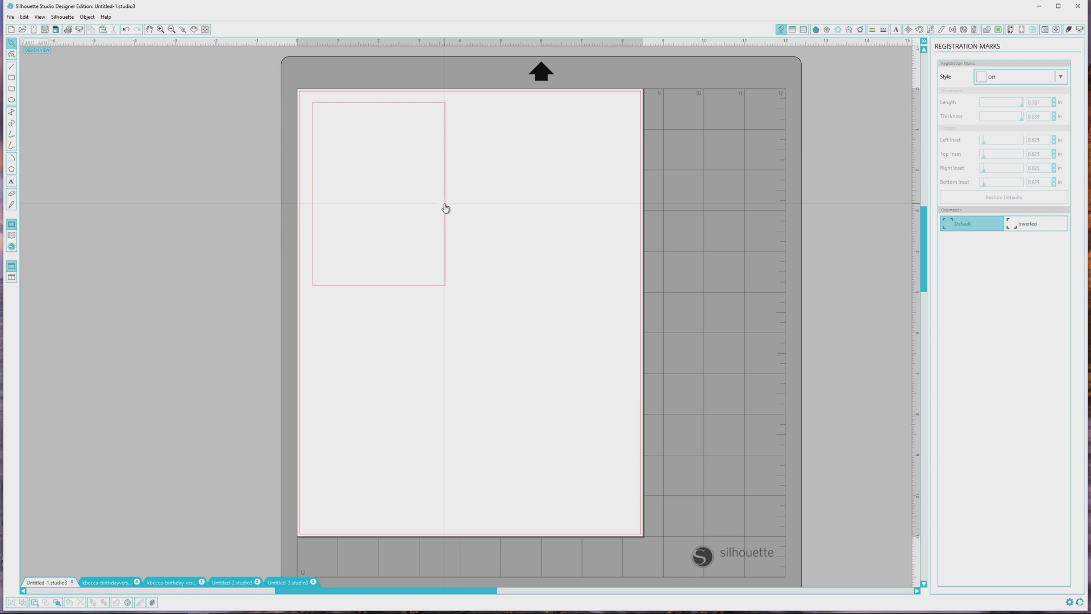
click(445, 208)
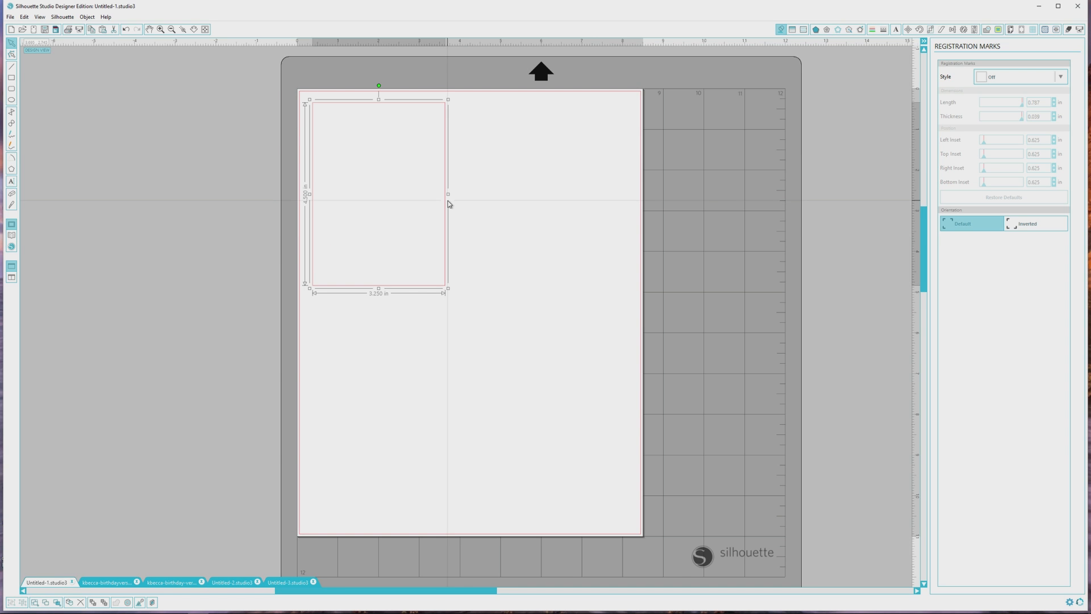